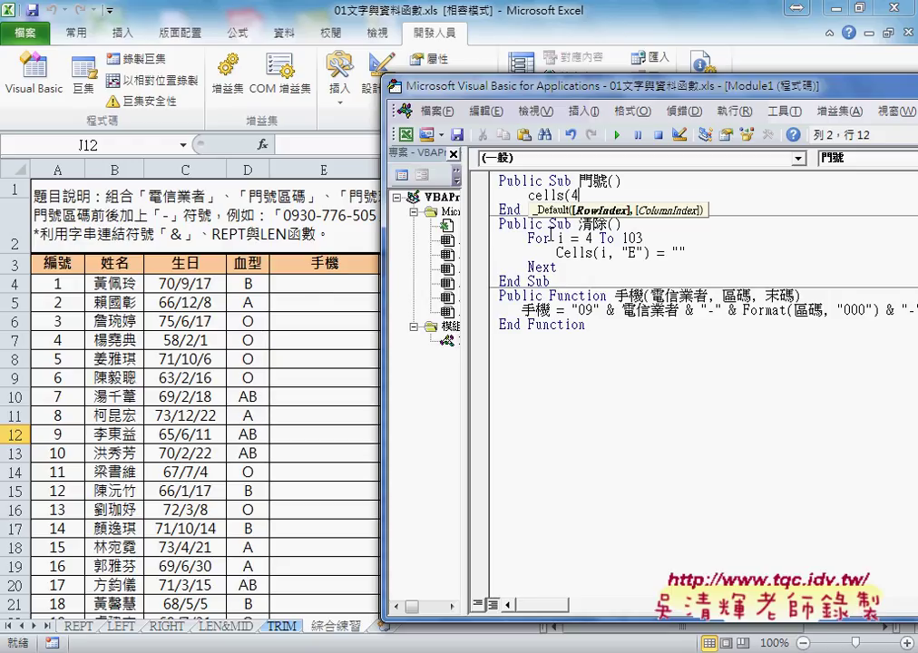
# Step: Start the 門號 line as cells(4,"E")=, using column letter E instead of 5
pyautogui.write(',')
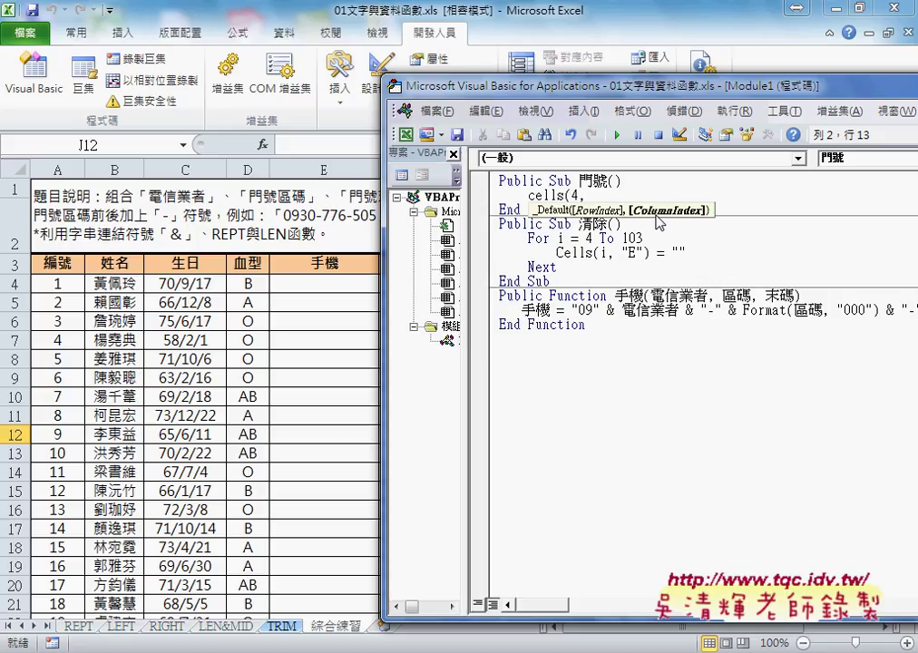
pyautogui.write('5')
pyautogui.press('BackSpace')
pyautogui.write('"')
pyautogui.write('E"')
pyautogui.write(')')
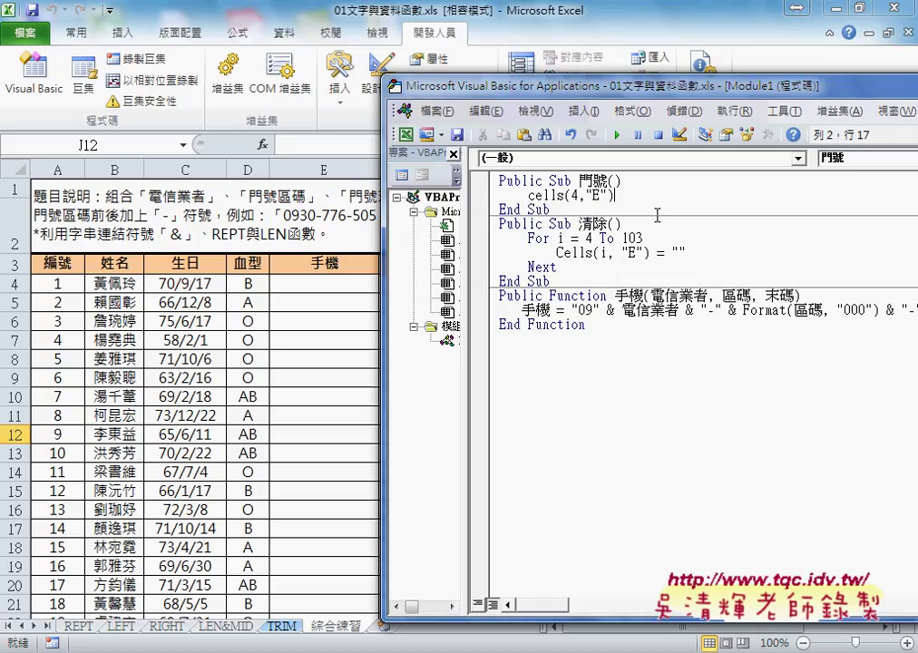
pyautogui.write('=')
# Step: Move the code editor down and continue the line with "09" &, fixing the spacing
pyautogui.moveTo(609, 86)
pyautogui.mouseDown()
pyautogui.moveTo(609, 241)
pyautogui.moveTo(456, 318)
pyautogui.moveTo(245, 319)
pyautogui.mouseUp()
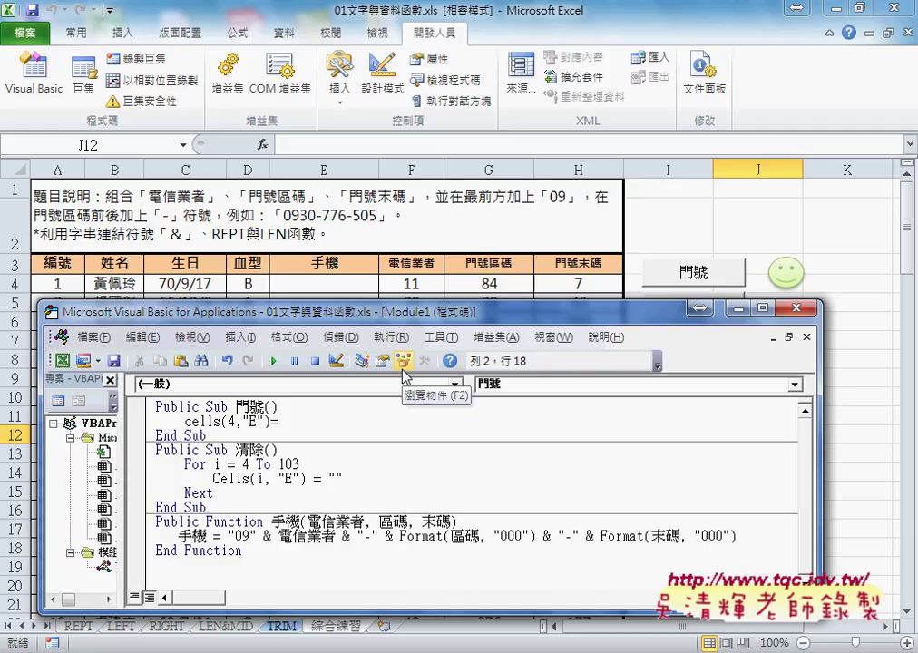
pyautogui.write('"09')
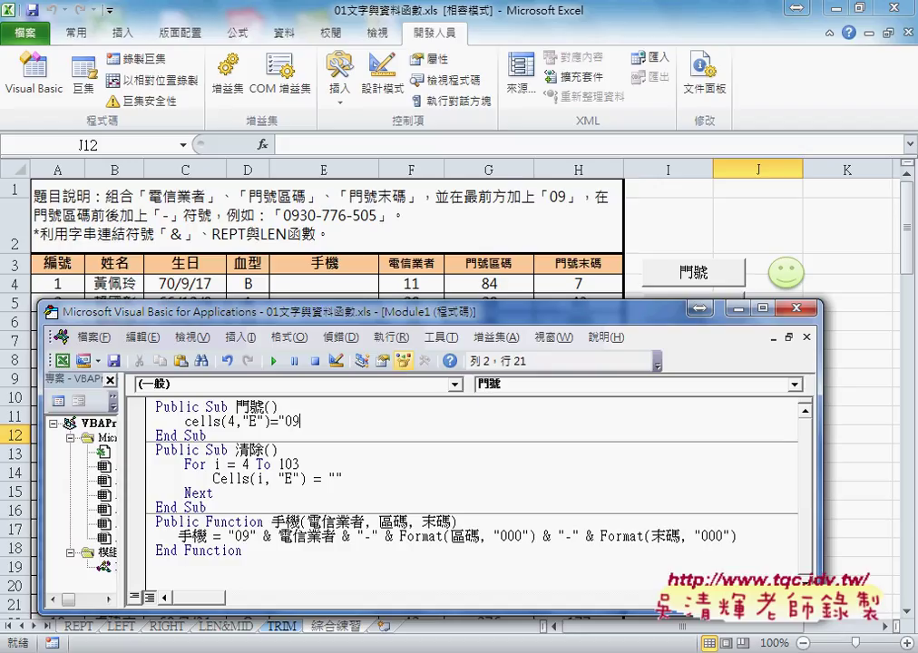
pyautogui.write('"')
pyautogui.write('&')
pyautogui.press('Left')
pyautogui.press('BackSpace')
pyautogui.press('Right')
# Step: Append cells(4,"F") & to the line, removing the stray word text
pyautogui.write('c')
pyautogui.write('ell')
pyautogui.write('s(')
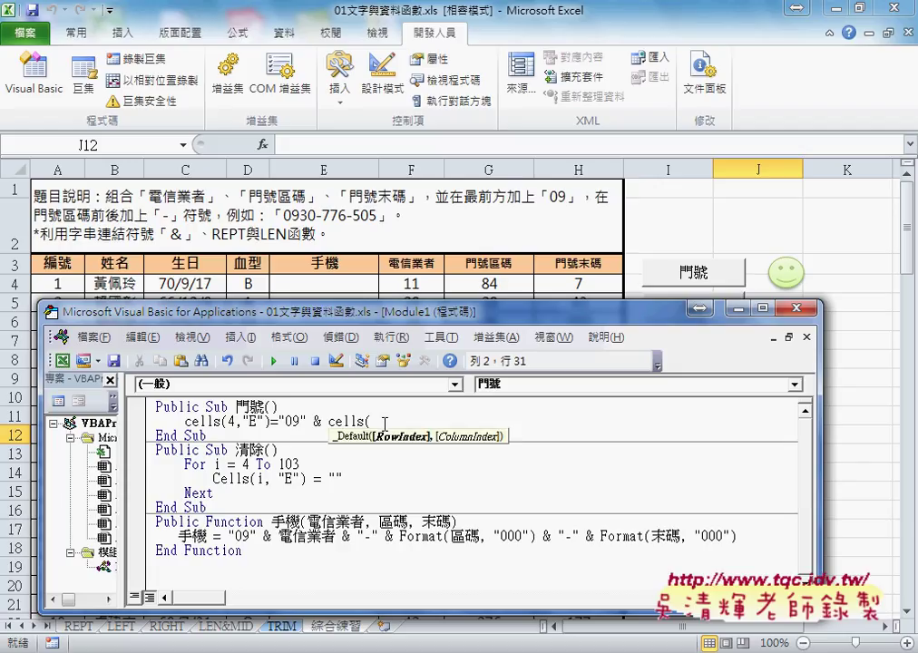
pyautogui.write('4')
pyautogui.write(',"F')
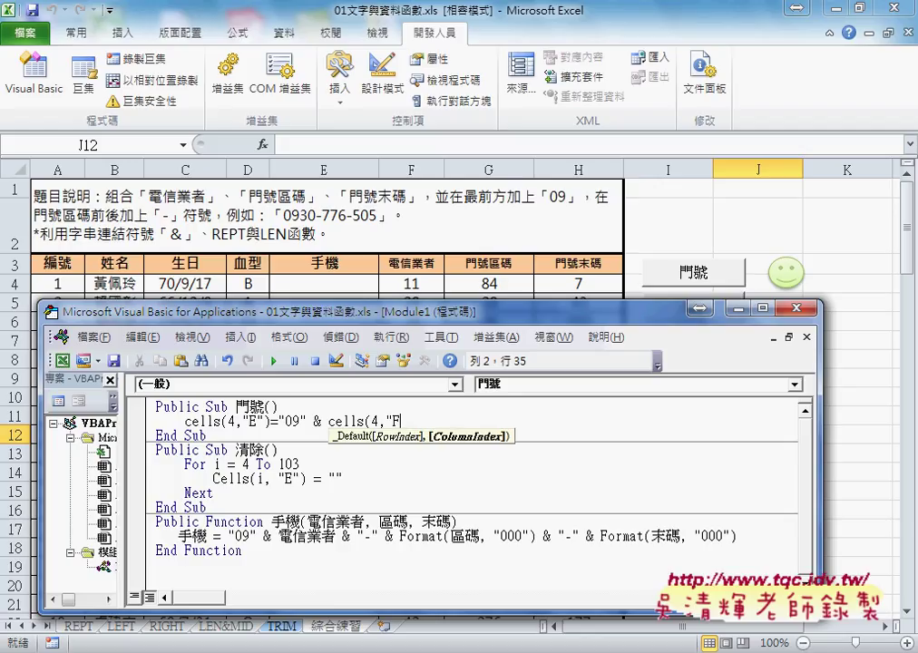
pyautogui.write('"')
pyautogui.write(')')
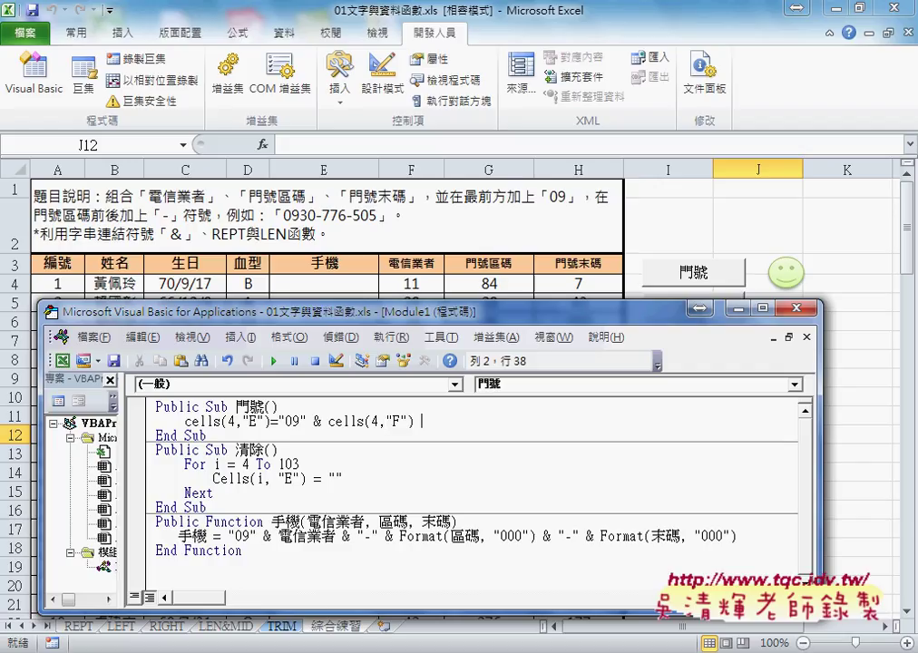
pyautogui.write(' &')
pyautogui.write('t')
pyautogui.write('e')
pyautogui.write('xt')
pyautogui.press('BackSpace')
pyautogui.press('BackSpace')
pyautogui.press('BackSpace')
pyautogui.press('BackSpace')
# Step: Append "-" & format( and paste the cells(4,"F") reference inside it
pyautogui.write('"-')
pyautogui.write('"')
pyautogui.write(' &')
pyautogui.write('for')
pyautogui.write('mat(')
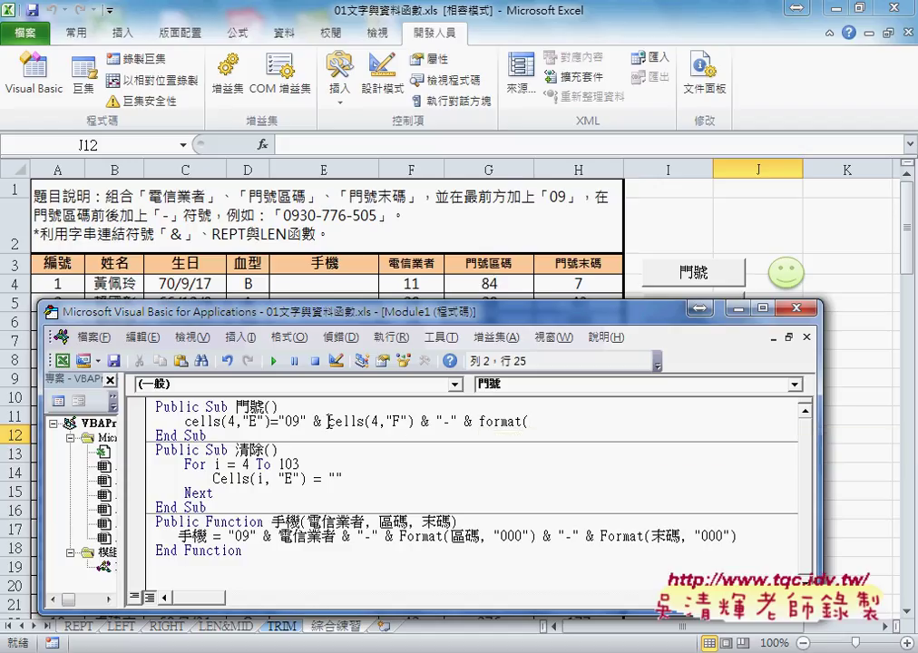
pyautogui.moveTo(329, 422); pyautogui.dragTo(415, 422)
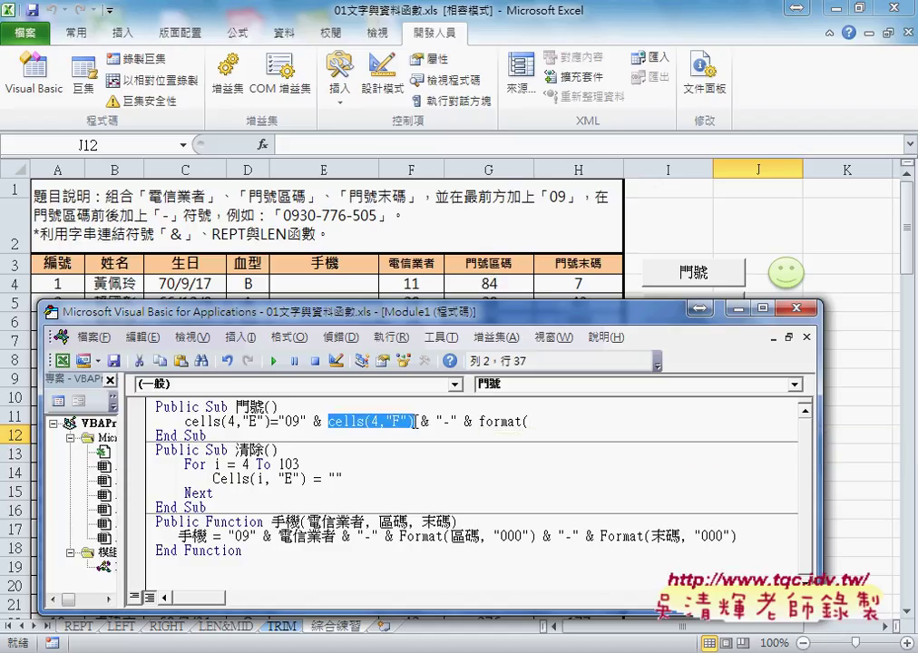
pyautogui.hotkey('ctrl', 'c')
pyautogui.click(537, 421)
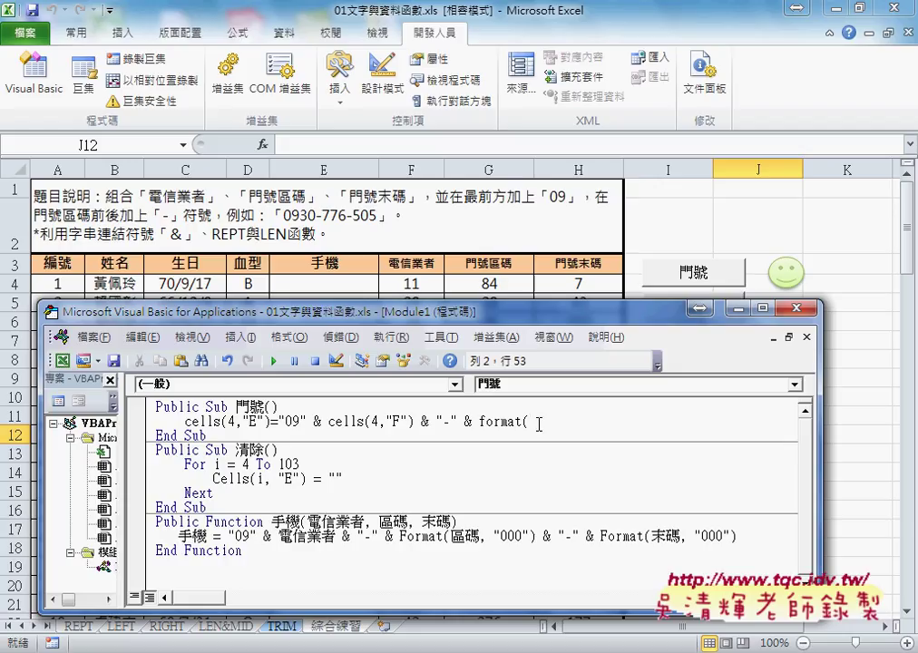
pyautogui.hotkey('ctrl', 'v')
# Step: Change the pasted reference to column G and finish with ,"000") so the line auto-formats
pyautogui.write(',')
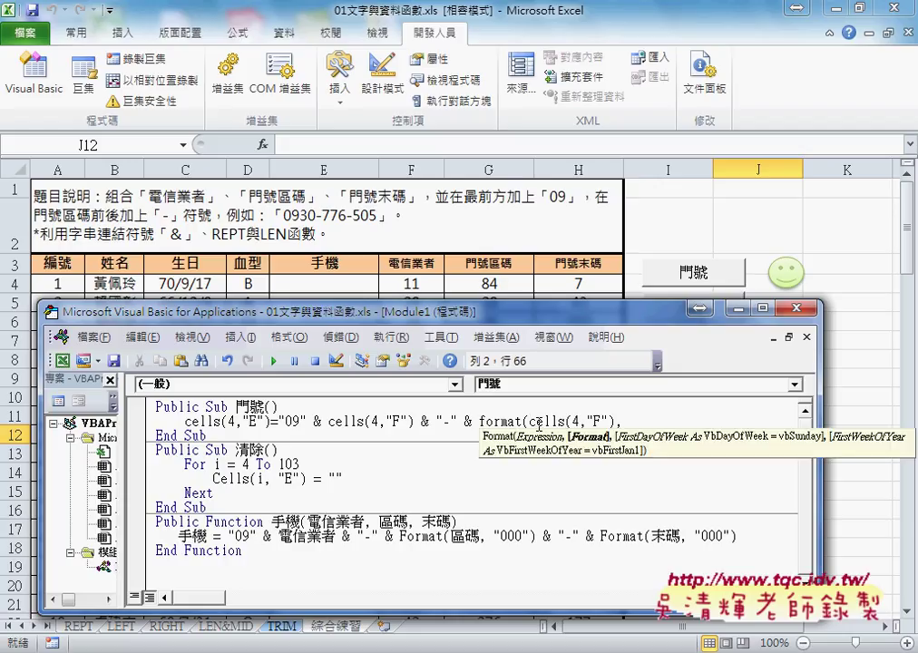
pyautogui.press('Left')
pyautogui.press('Left')
pyautogui.press('Left')
pyautogui.press('Left')
pyautogui.hotkey('shift', 'Right')
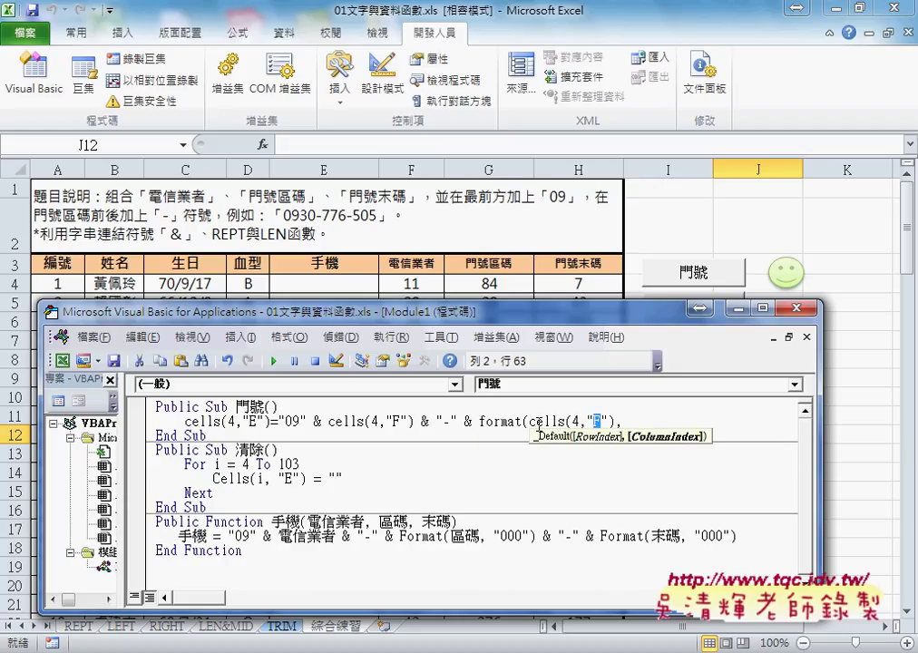
pyautogui.write('G')
pyautogui.press('Right')
pyautogui.press('Right')
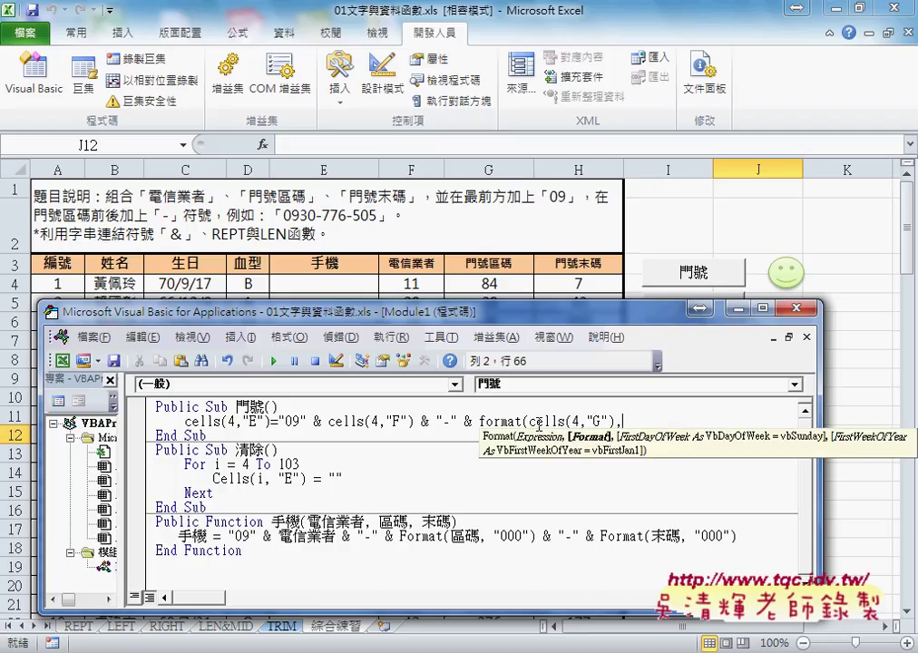
pyautogui.write('"00')
pyautogui.write('0"')
pyautogui.write(')')
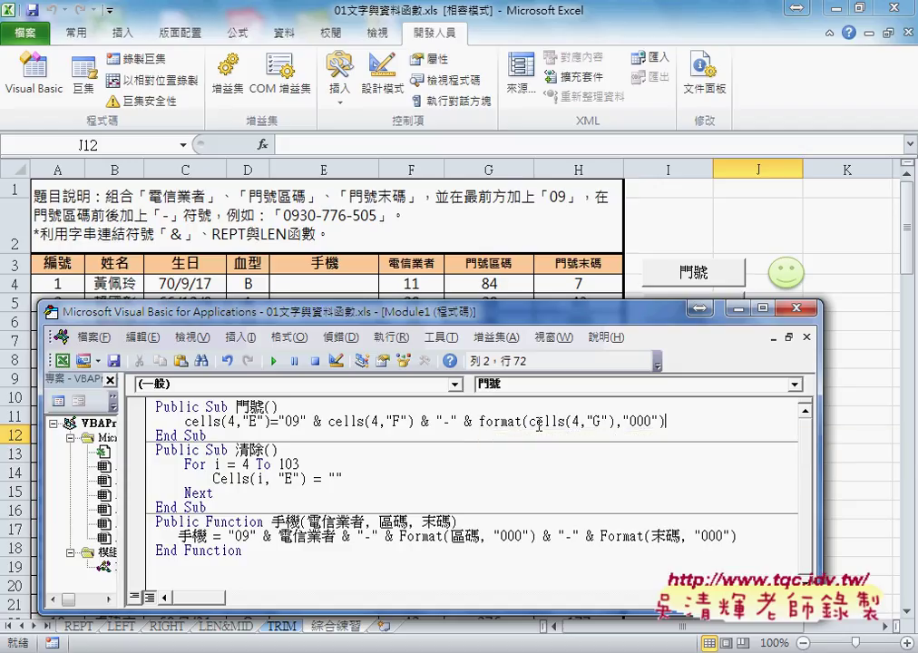
pyautogui.click(529, 460)
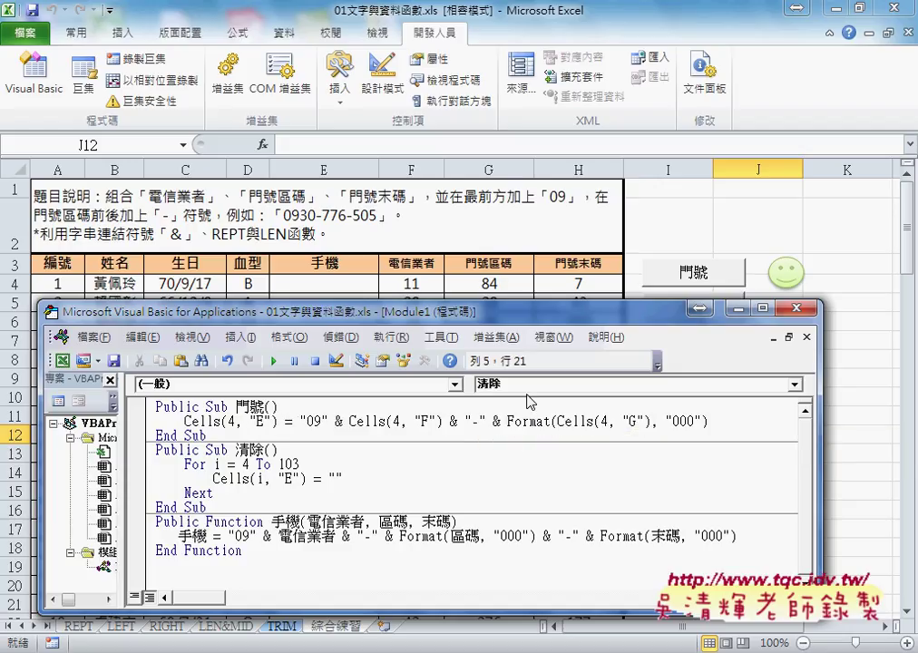
# Step: Run the 門號 macro so cell E4 shows 0911-084
pyautogui.moveTo(500, 324); pyautogui.dragTo(553, 352)
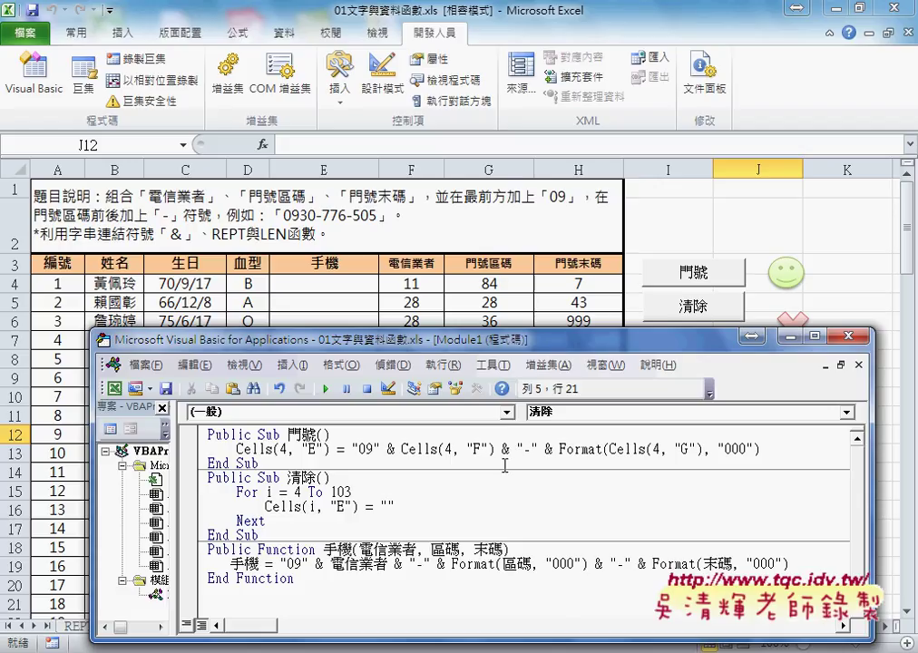
pyautogui.click(307, 449)
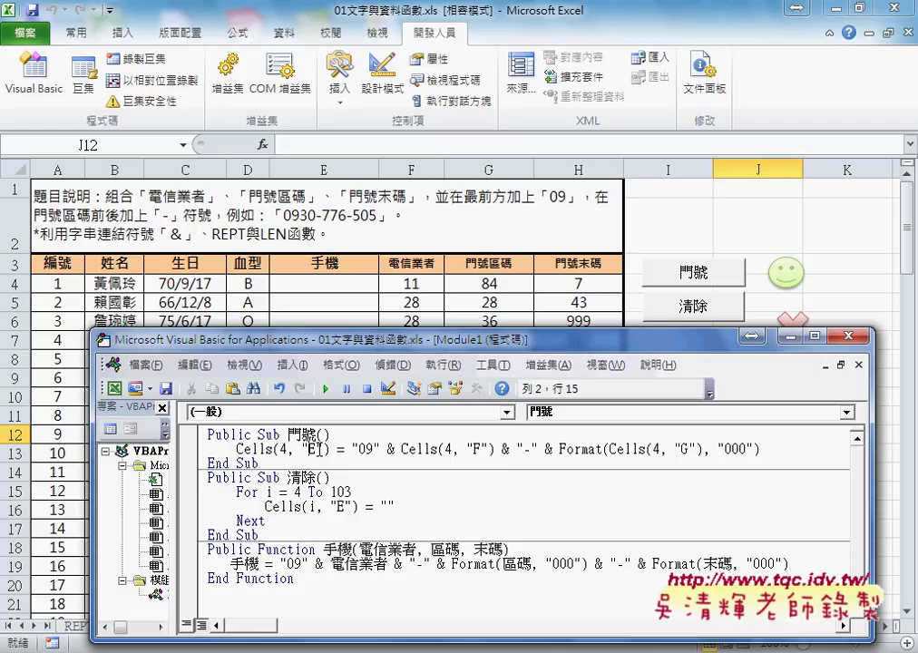
pyautogui.click(327, 390)
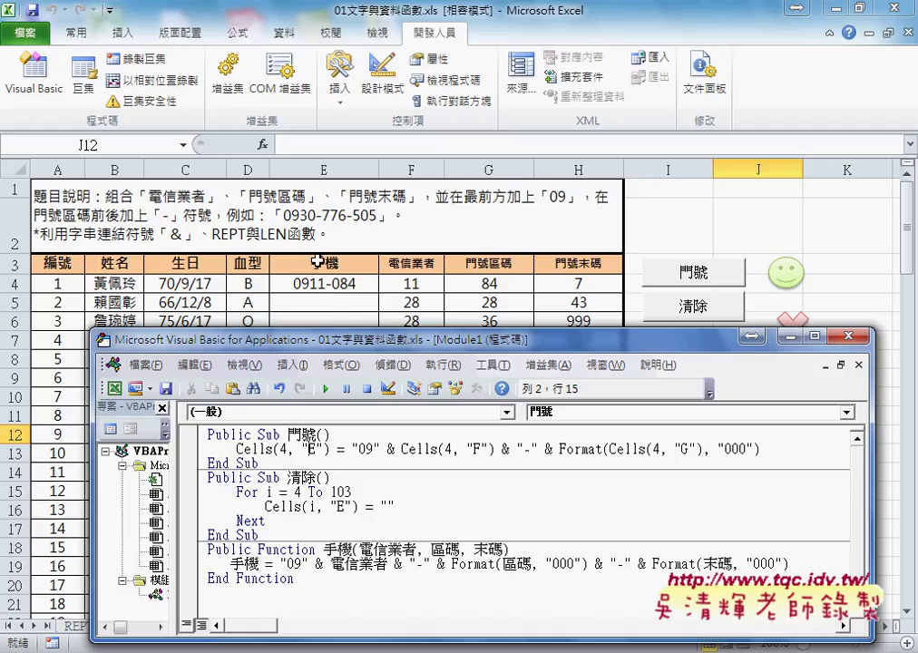
pyautogui.moveTo(345, 345); pyautogui.dragTo(282, 341)
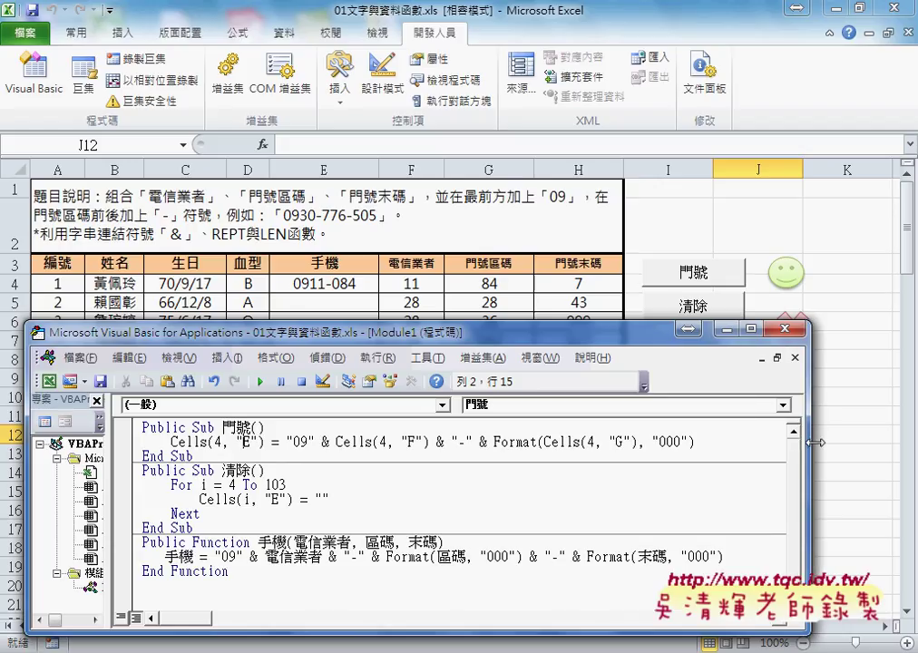
# Step: Duplicate the & "-" & Format(Cells(4, "G"), "000") part at the end of the line
pyautogui.moveTo(805, 437); pyautogui.dragTo(878, 438)
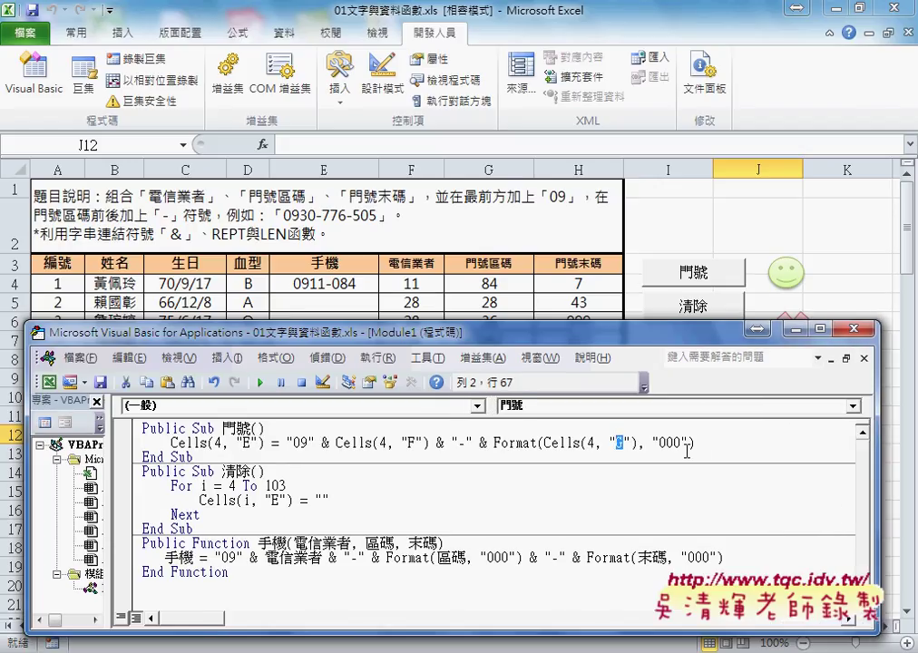
pyautogui.moveTo(695, 443); pyautogui.dragTo(432, 451)
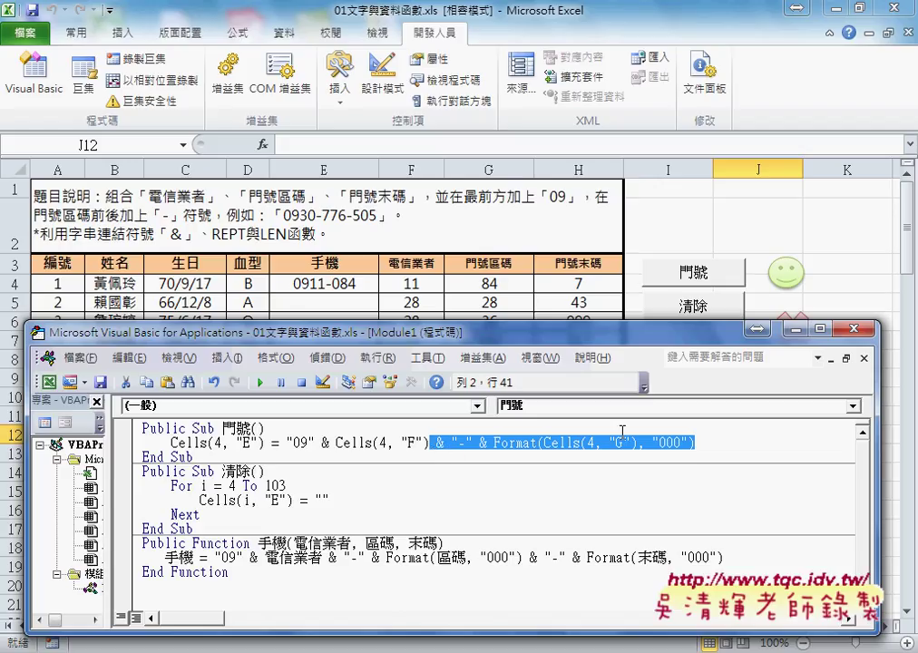
pyautogui.click(730, 444)
pyautogui.hotkey('ctrl', 'v')
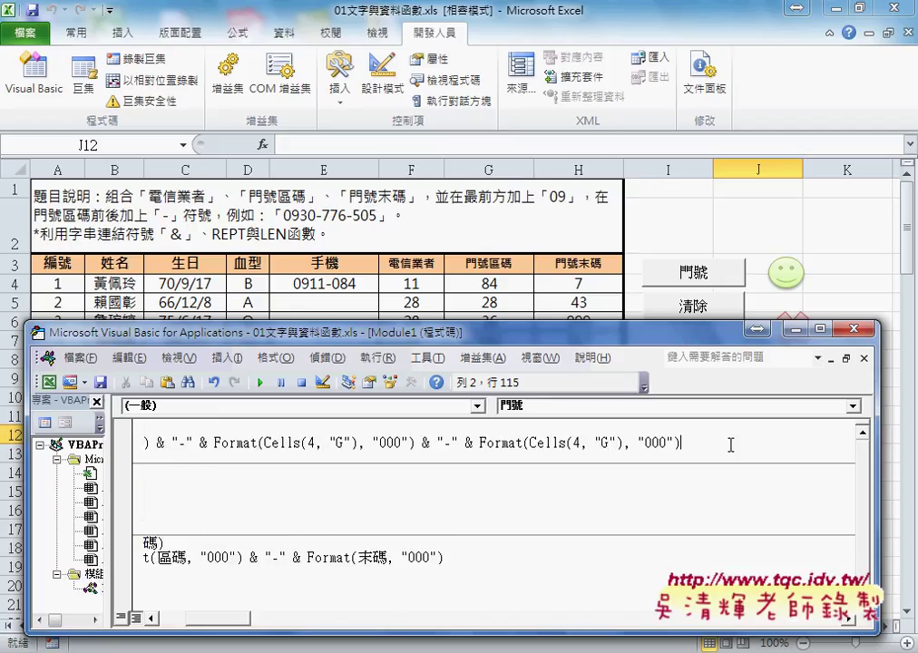
pyautogui.click(417, 442)
pyautogui.doubleClick(604, 443)
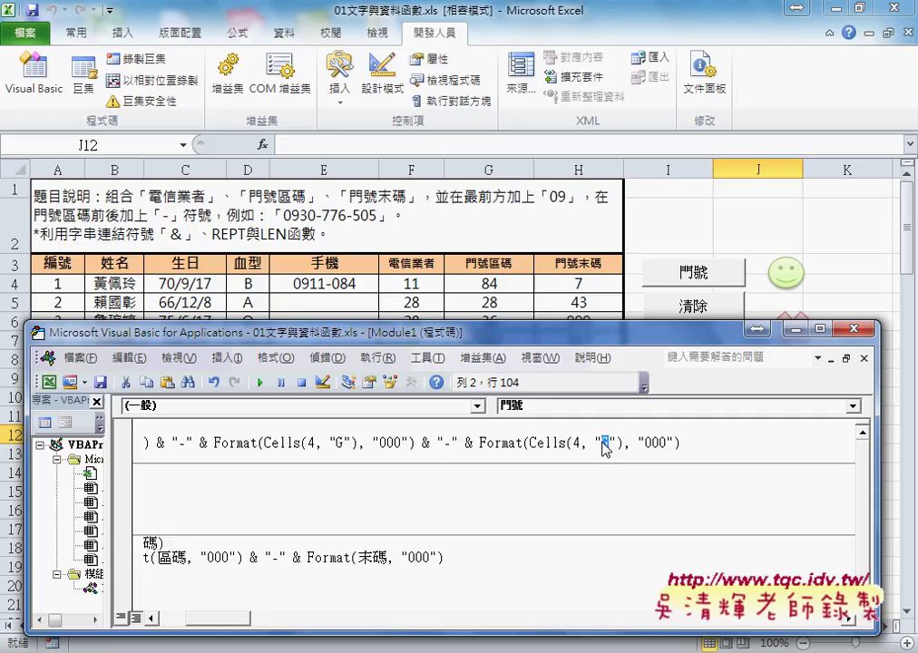
pyautogui.write('H')
pyautogui.click(481, 443)
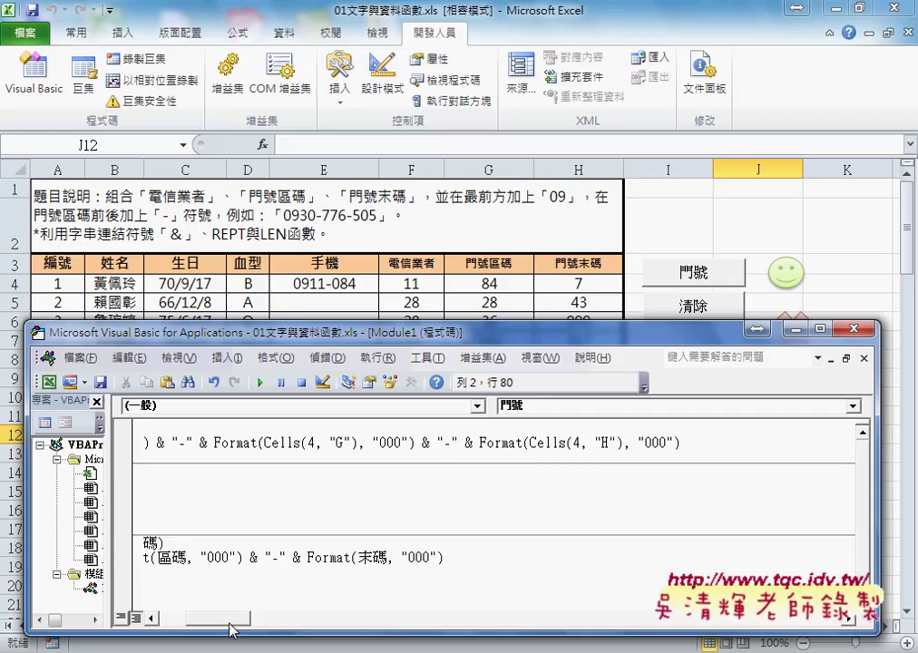
pyautogui.moveTo(233, 629); pyautogui.dragTo(199, 629)
pyautogui.click(178, 443)
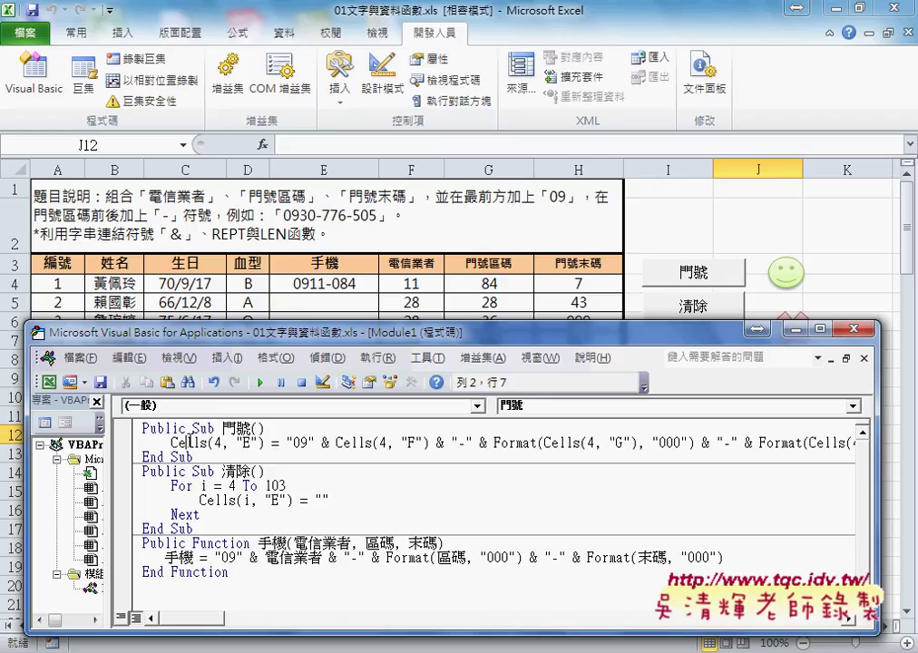
pyautogui.click(263, 383)
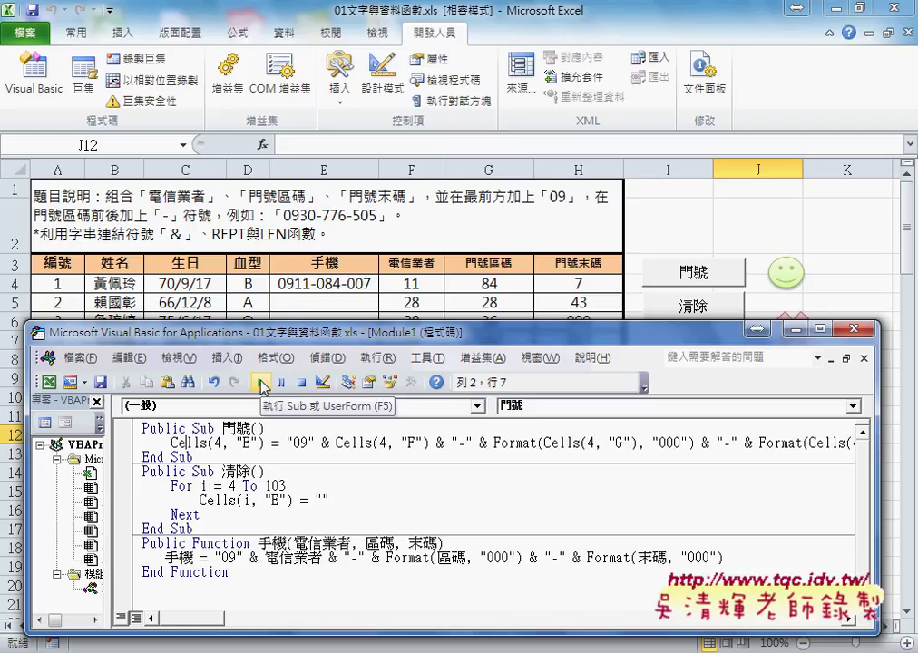
# Step: Add a blank line after End Sub and paste a copy of the phone-number statement below the original
pyautogui.click(128, 446)
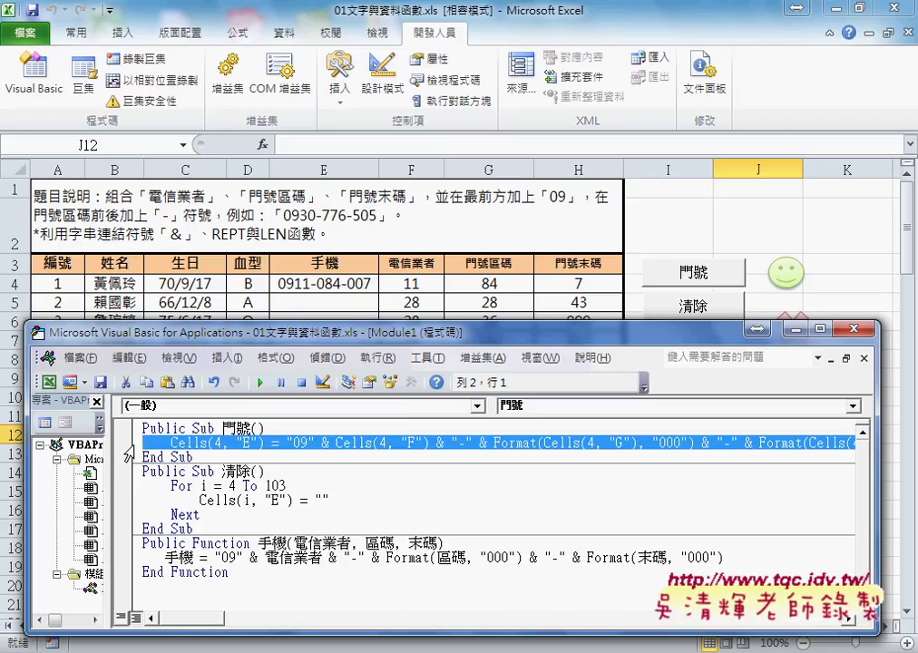
pyautogui.click(194, 457)
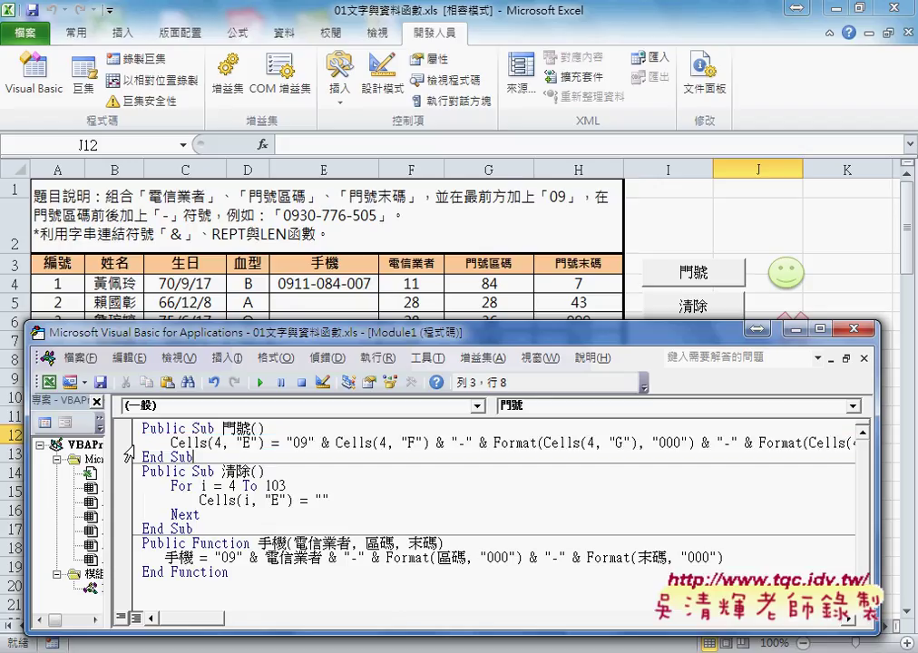
pyautogui.press('Return')
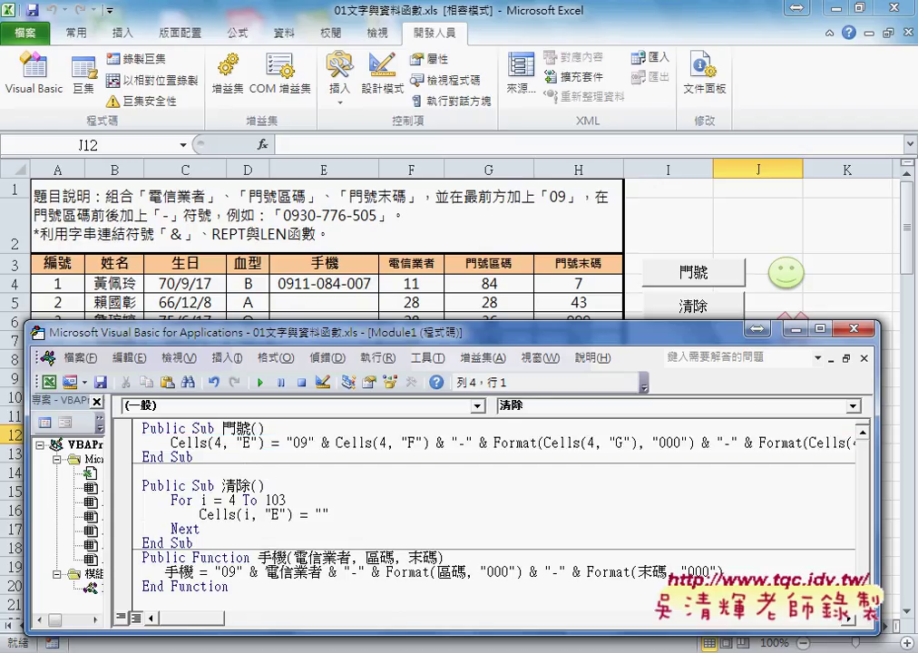
pyautogui.press('Up')
pyautogui.press('Up')
pyautogui.press('End')
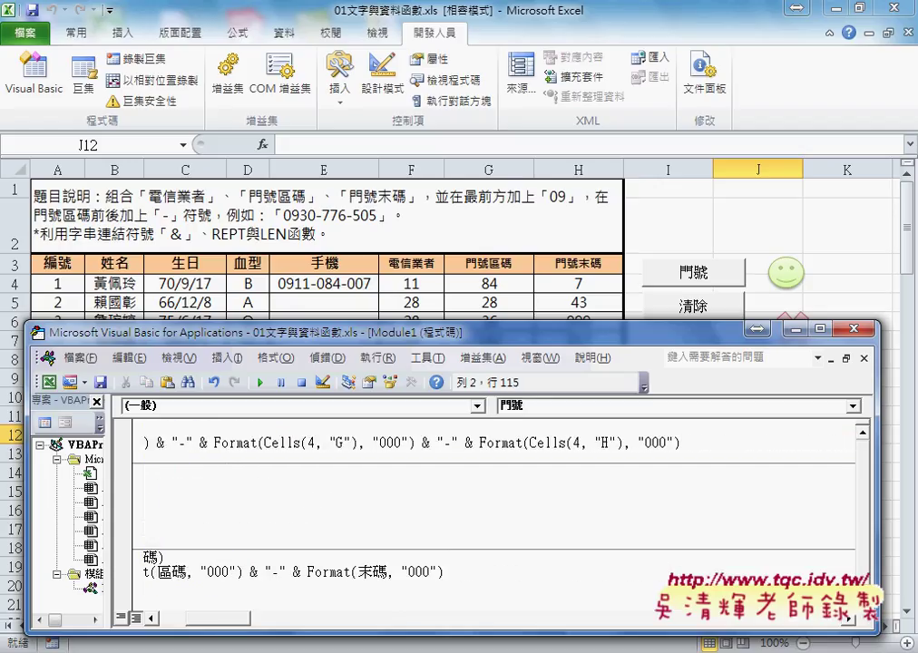
pyautogui.press('Return')
pyautogui.hotkey('ctrl', 'v')
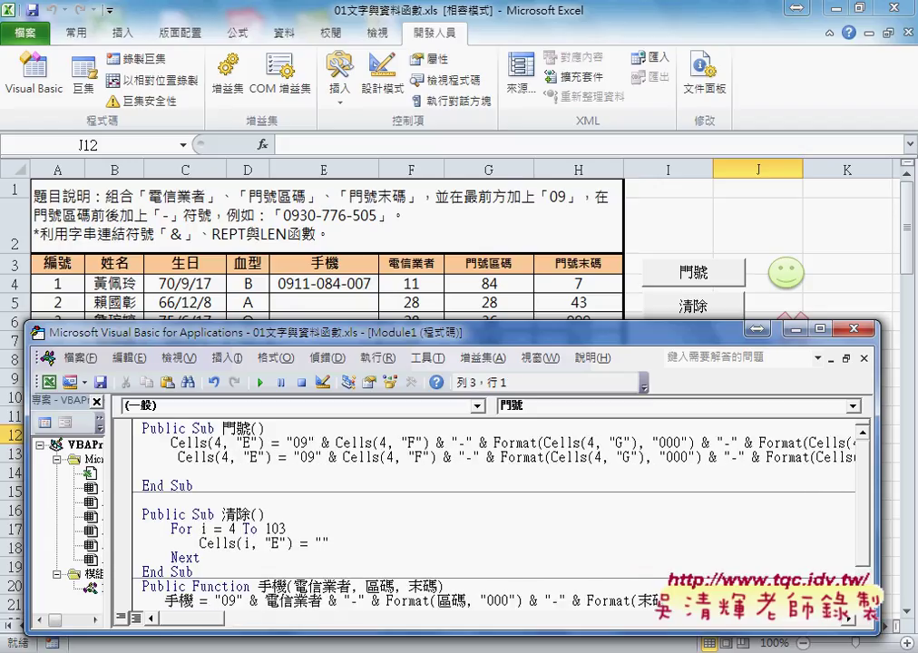
pyautogui.press('Up')
pyautogui.hotkey('shift', 'Tab')
# Step: In the copied statement, change row 4 to 5 in the E and F references
pyautogui.click(212, 457)
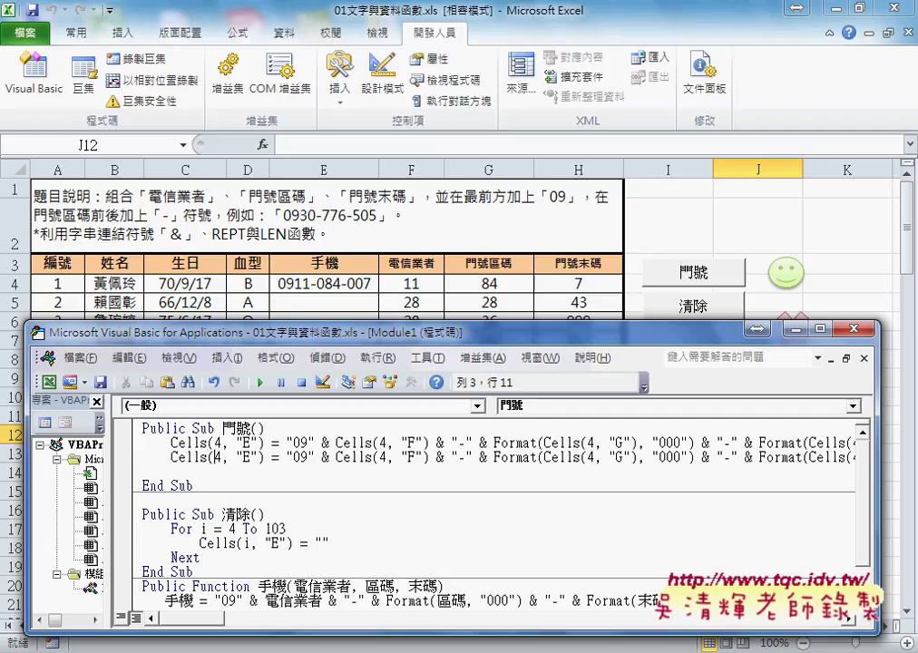
pyautogui.press('Delete')
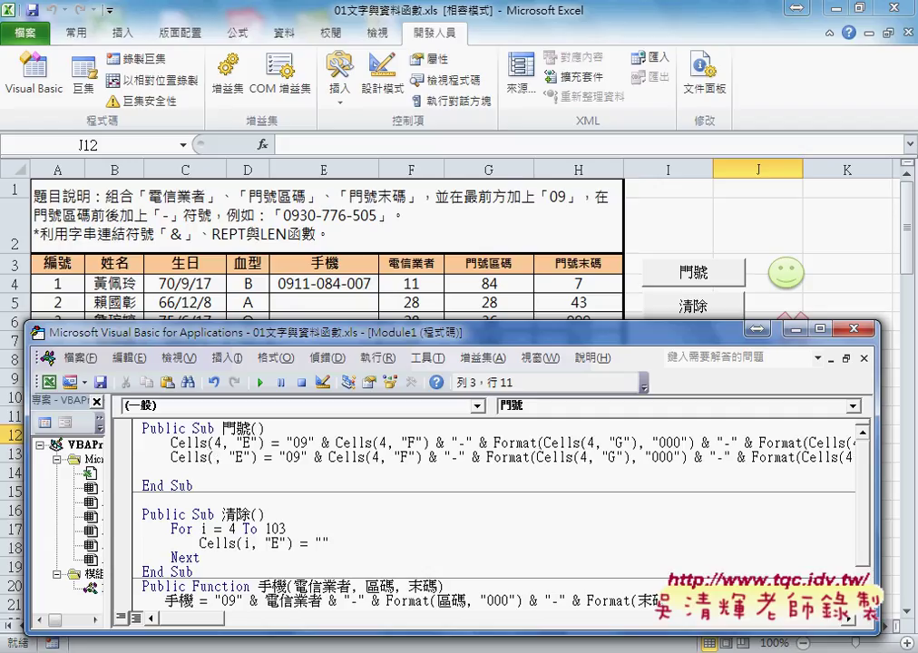
pyautogui.write('5')
pyautogui.click(366, 457)
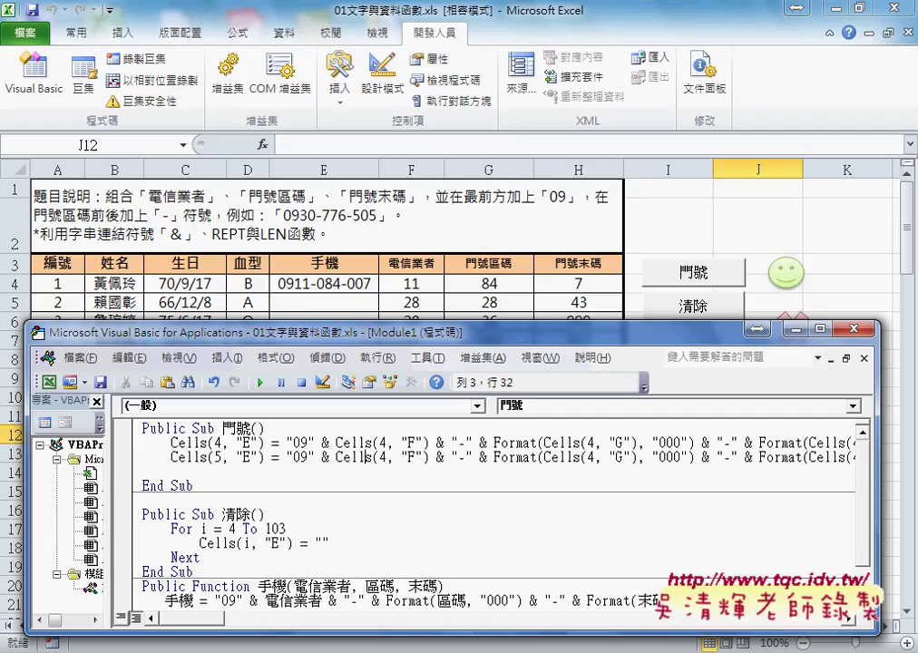
pyautogui.click(372, 457)
pyautogui.press('Delete')
pyautogui.write('5')
# Step: Change row 4 to 5 in the G and H references of the copy as well
pyautogui.click(529, 457)
pyautogui.press('Right')
pyautogui.press('Right')
pyautogui.press('Right')
pyautogui.press('Delete')
pyautogui.write('5')
pyautogui.press('Right')
pyautogui.press('Right')
pyautogui.press('Right')
pyautogui.press('Right')
pyautogui.press('Right')
pyautogui.press('Right')
pyautogui.press('Right')
pyautogui.press('Right')
pyautogui.press('Right')
pyautogui.press('Right')
pyautogui.press('Right')
pyautogui.press('Right')
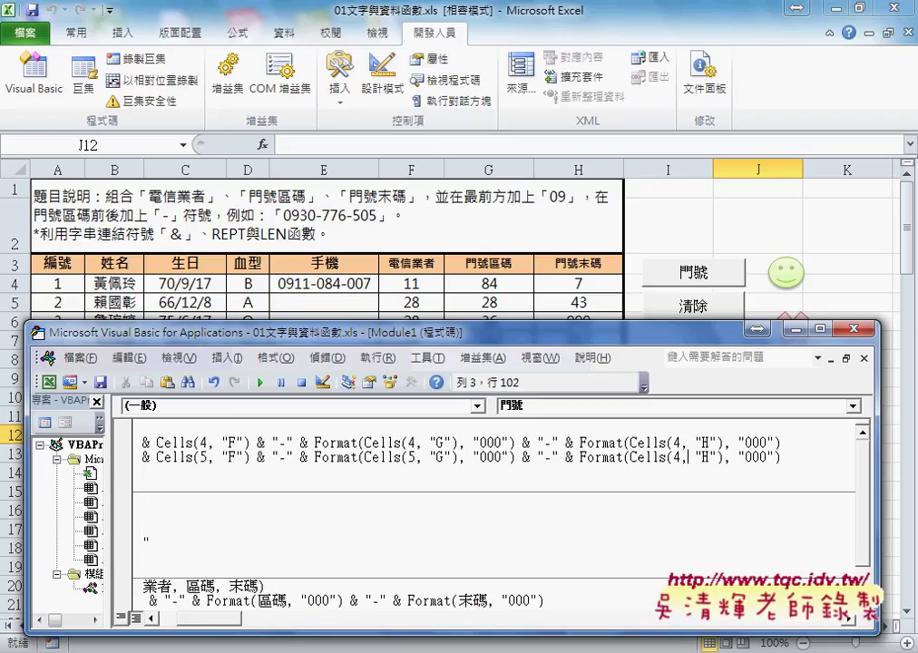
pyautogui.press('Left')
pyautogui.press('Left')
pyautogui.press('Delete')
pyautogui.write('5')
pyautogui.press('Down')
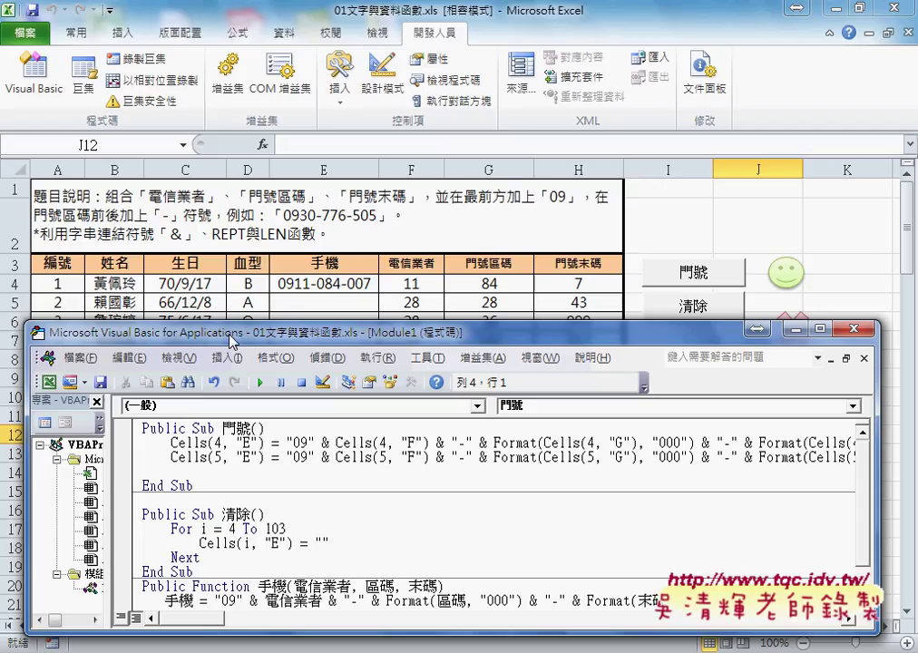
pyautogui.moveTo(145, 332); pyautogui.dragTo(154, 356)
pyautogui.click(233, 487)
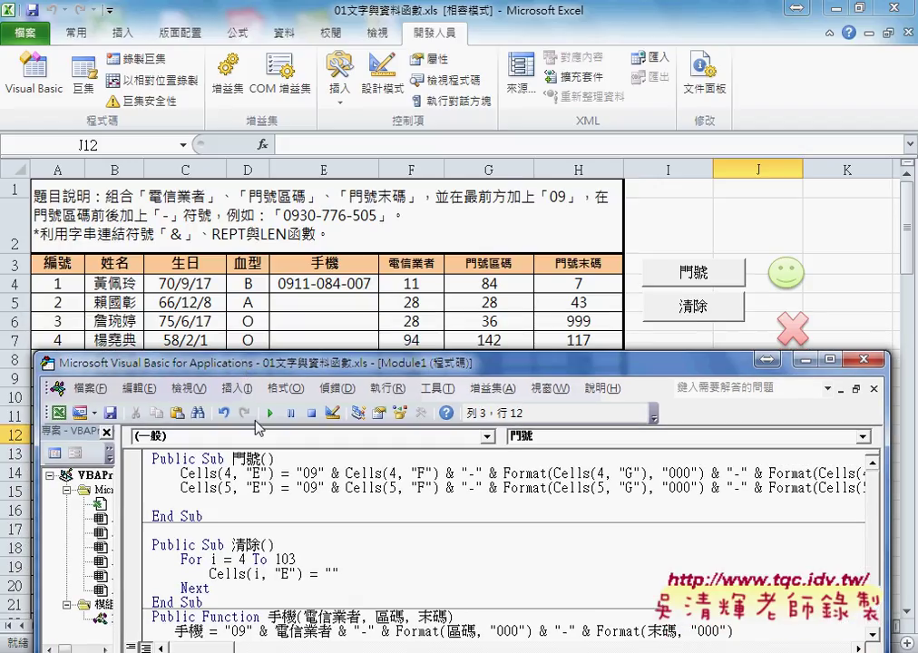
pyautogui.press('F5')
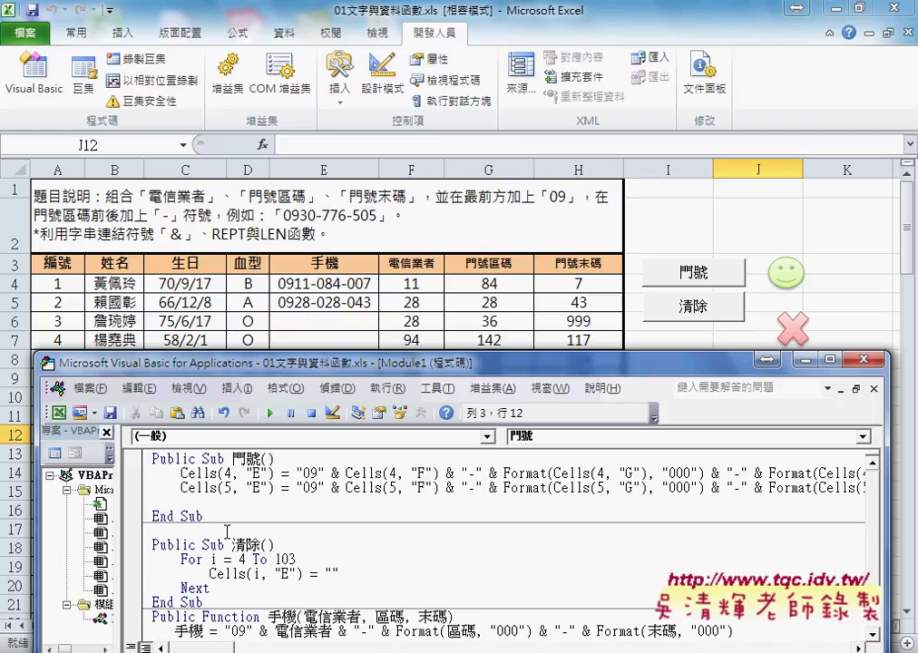
pyautogui.click(230, 473)
pyautogui.doubleClick(230, 473)
pyautogui.moveTo(181, 363); pyautogui.dragTo(254, 293)
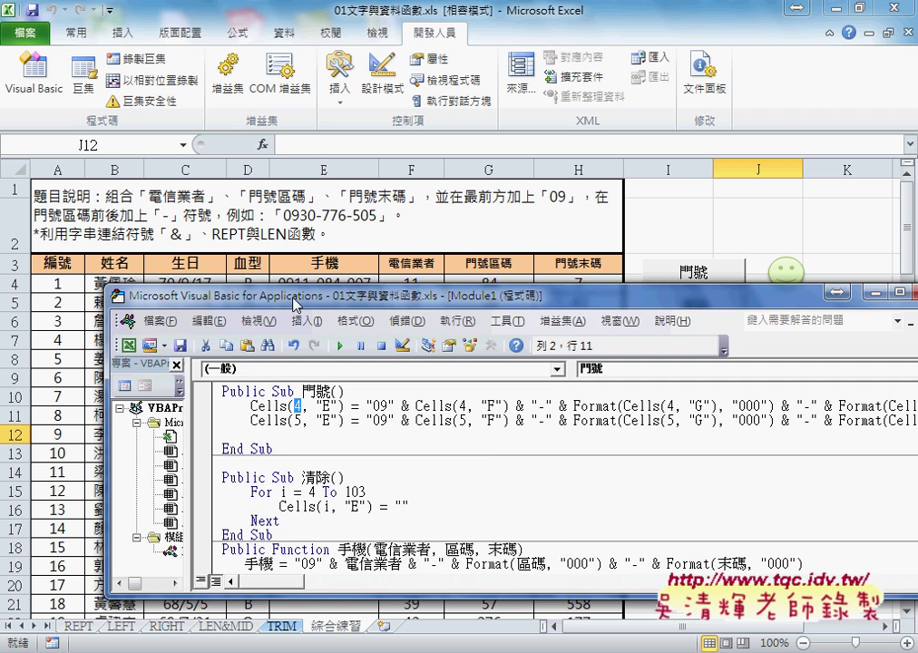
pyautogui.hotkey('alt', 'F11')
pyautogui.click(16, 284)
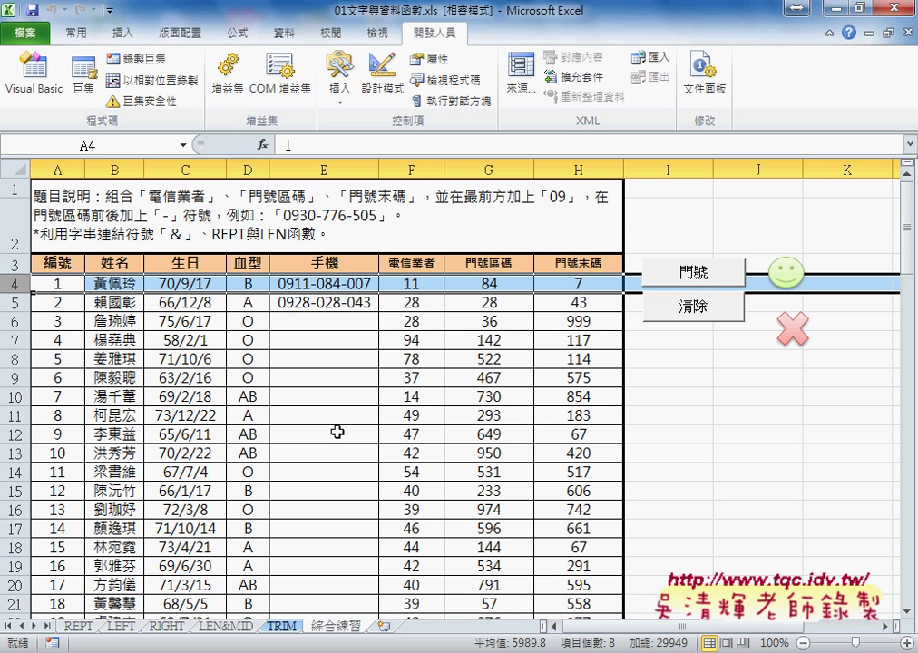
# Step: Scroll down to row 103, the table's last record, and bring the code editor back
pyautogui.moveTo(912, 259); pyautogui.dragTo(915, 614)
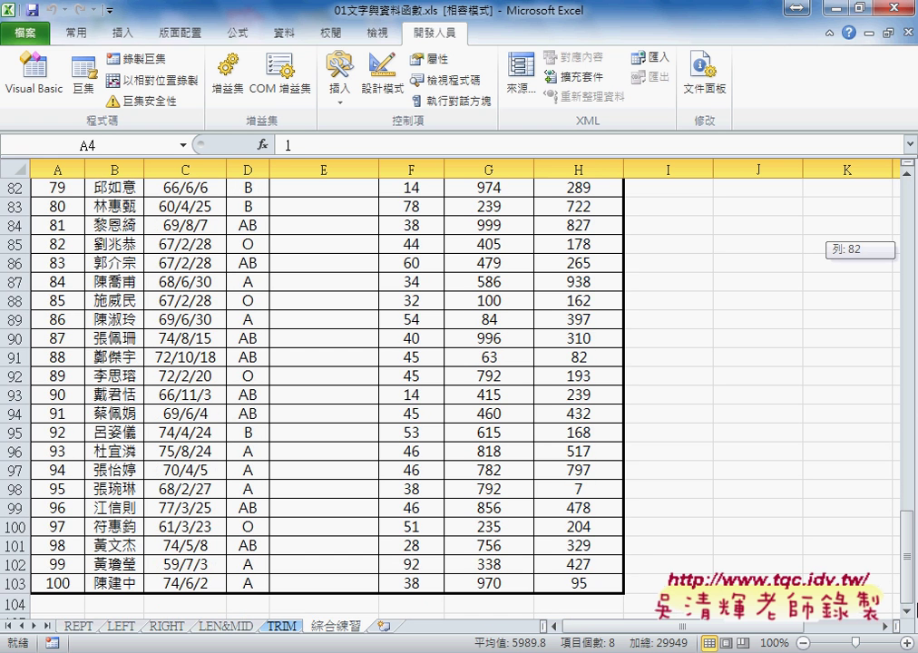
pyautogui.click(16, 583)
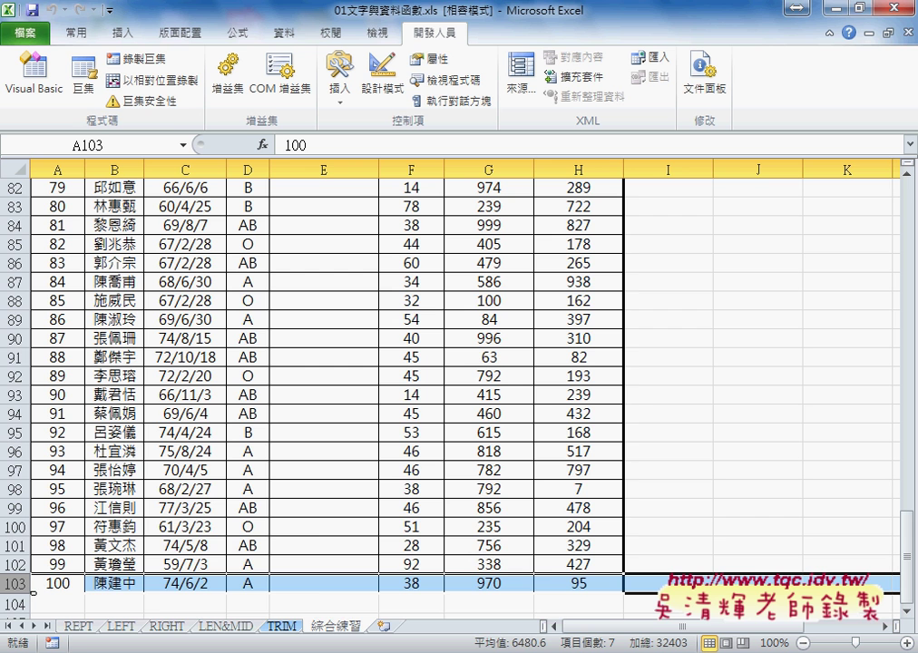
pyautogui.click(409, 583)
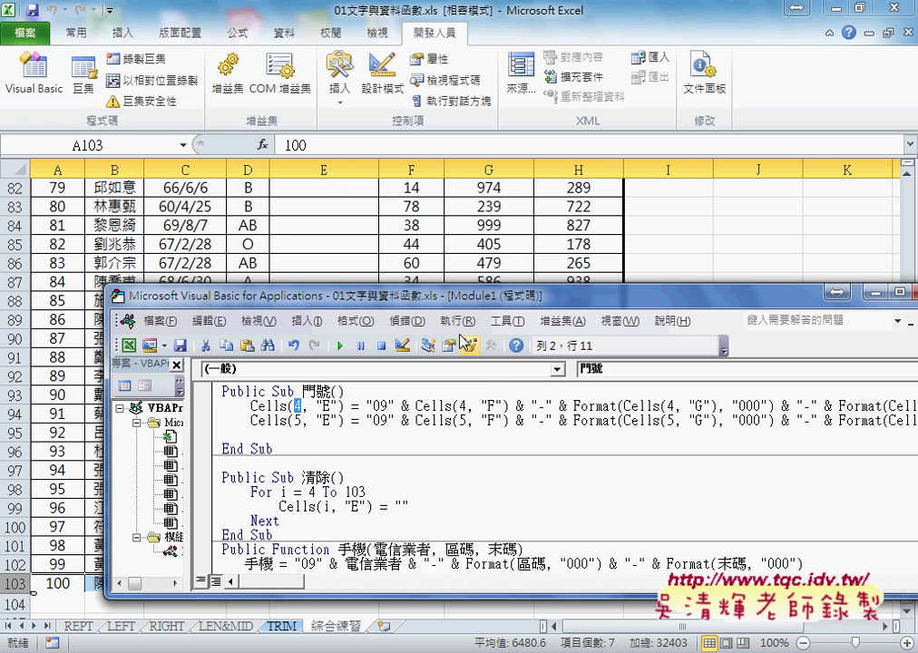
pyautogui.moveTo(430, 303); pyautogui.dragTo(352, 282)
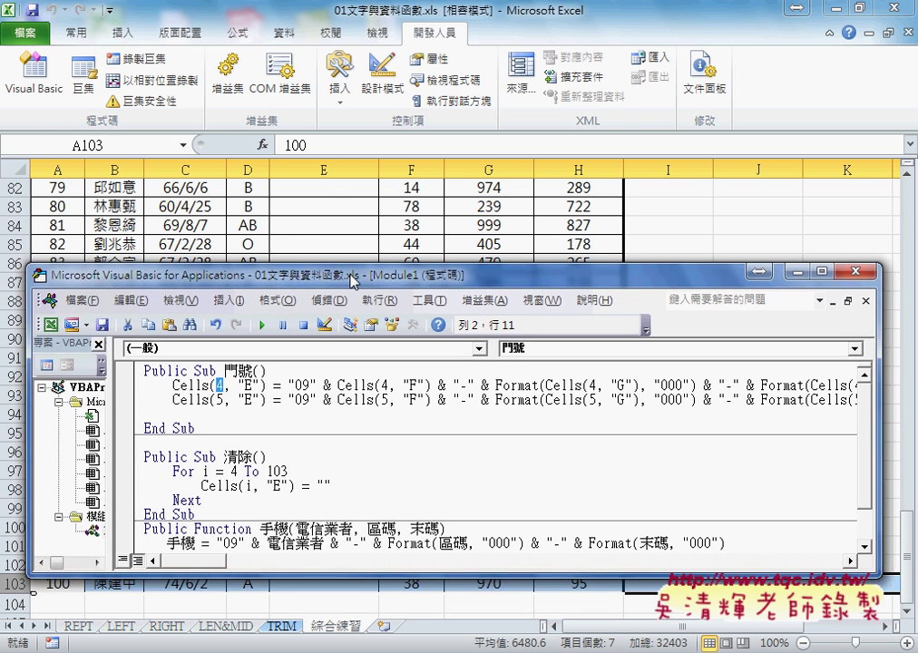
# Step: Replace the row 5 statement with the line for i=4 to 103
pyautogui.click(131, 401)
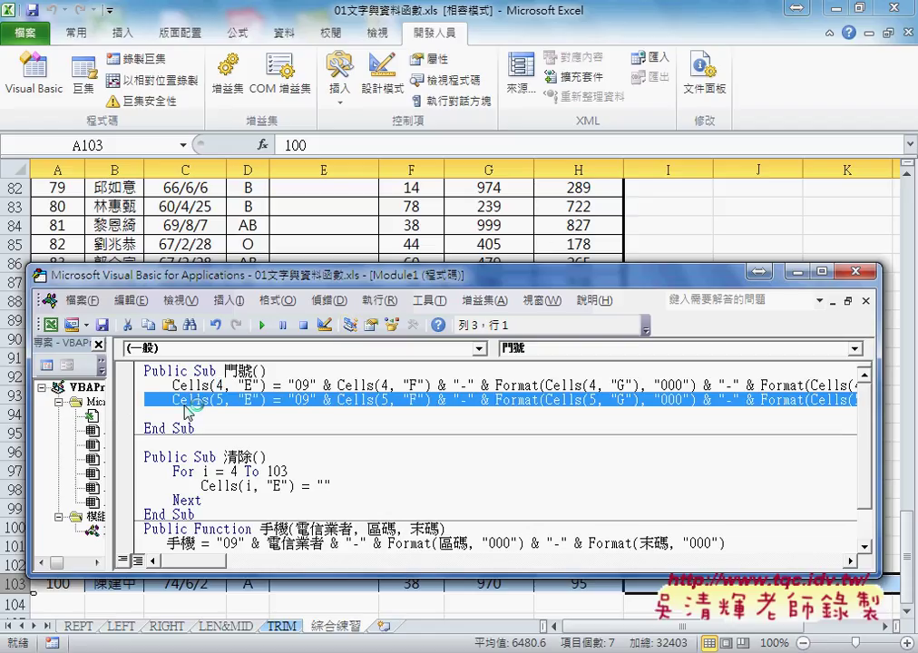
pyautogui.press('Delete')
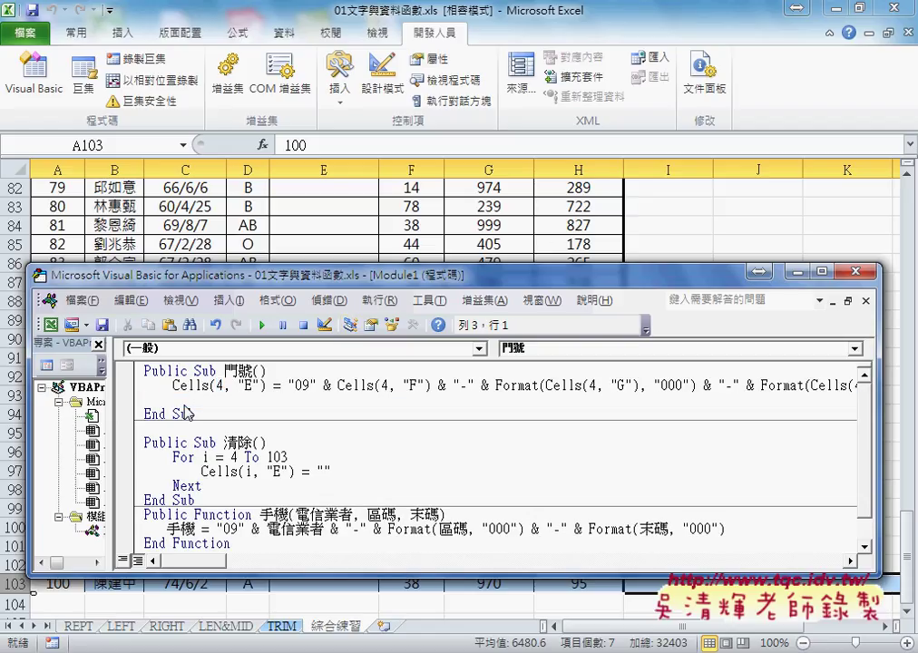
pyautogui.press('Tab')
pyautogui.write('f')
pyautogui.write('or ')
pyautogui.write('i')
pyautogui.write('=4 ')
pyautogui.write('to 103')
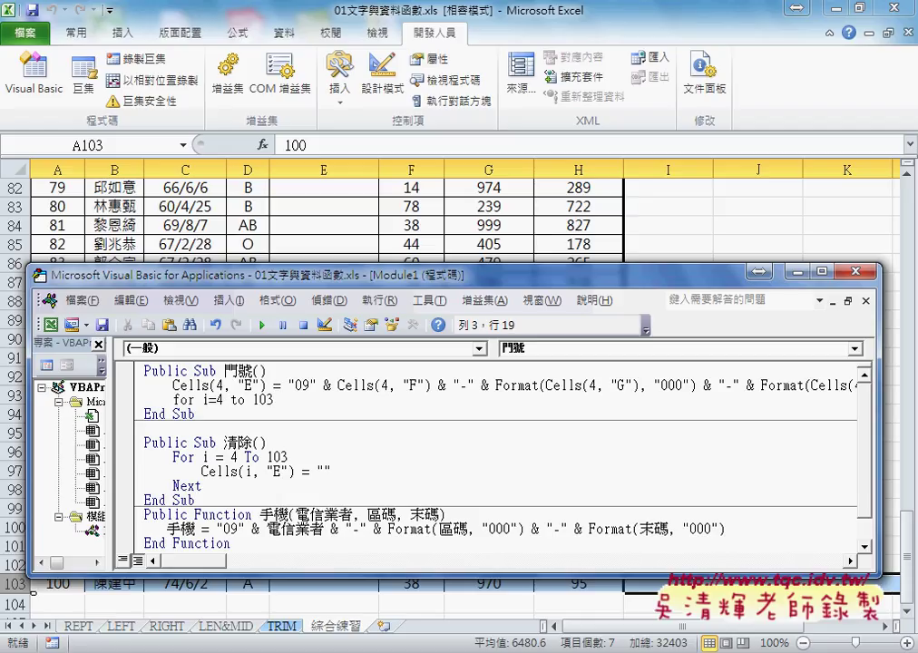
# Step: Close the loop with next and move the Cells(4, "E") statement inside it, removing the blank line and indenting it
pyautogui.press('Return')
pyautogui.press('Return')
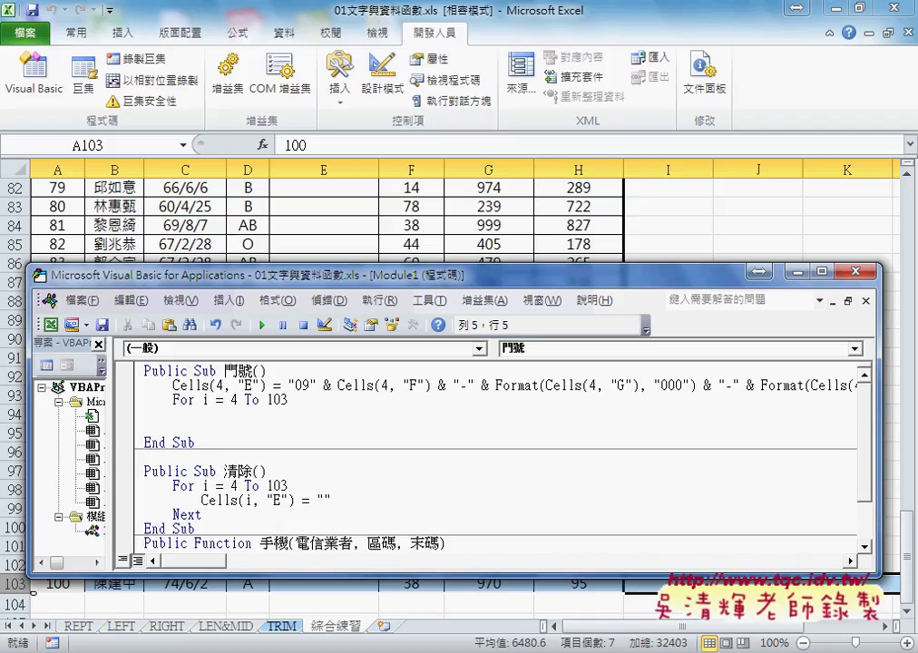
pyautogui.write('next')
pyautogui.press('Up')
pyautogui.click(143, 389)
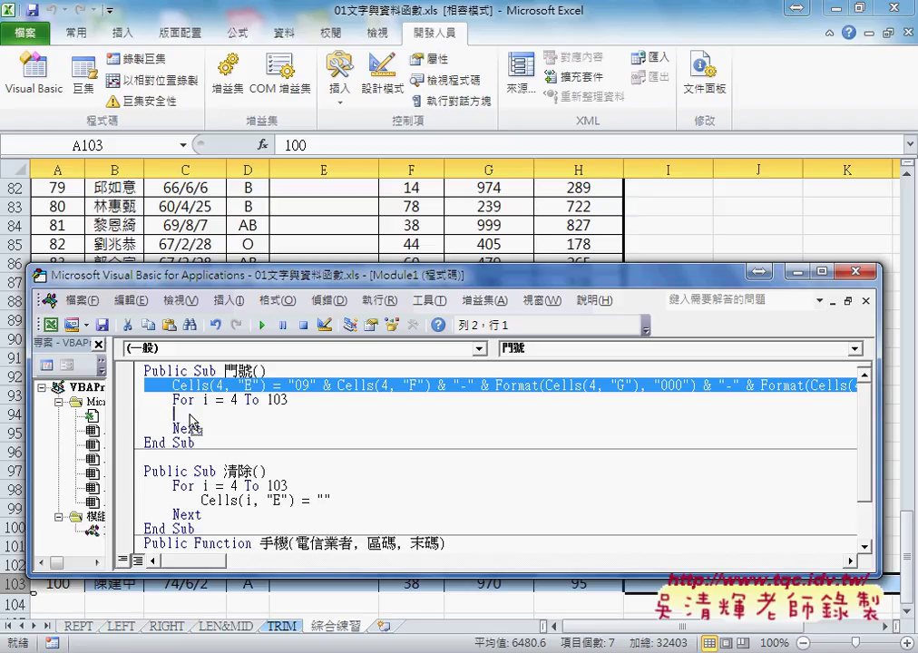
pyautogui.moveTo(198, 392); pyautogui.dragTo(190, 414)
pyautogui.click(293, 384)
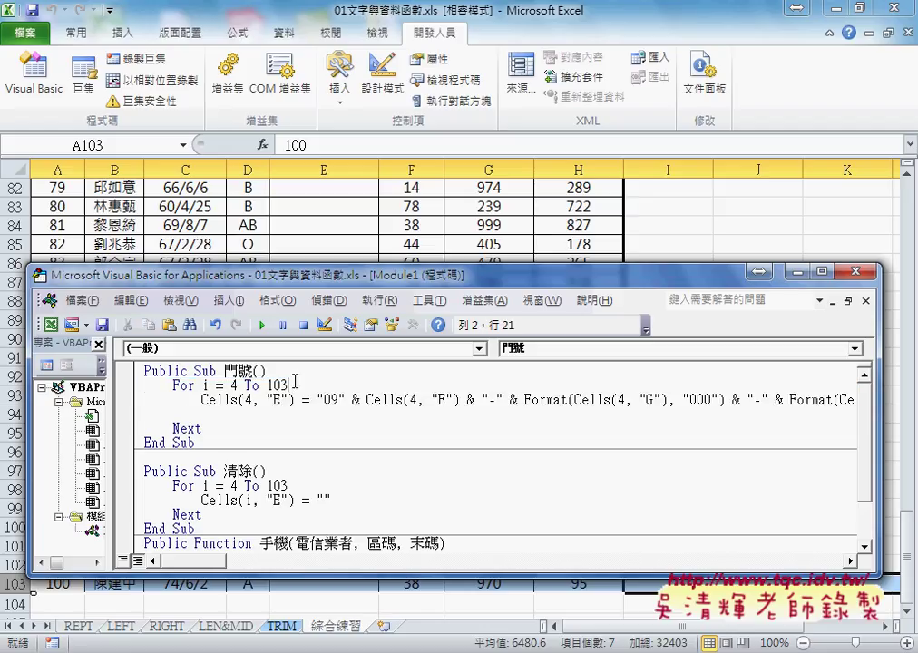
pyautogui.press('End')
pyautogui.press('Delete')
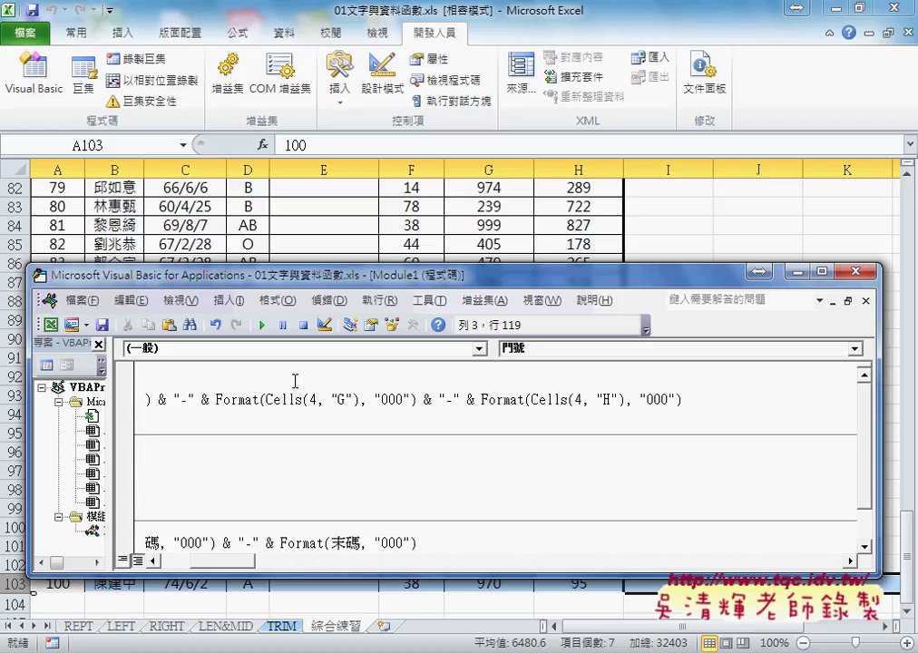
pyautogui.press('Home')
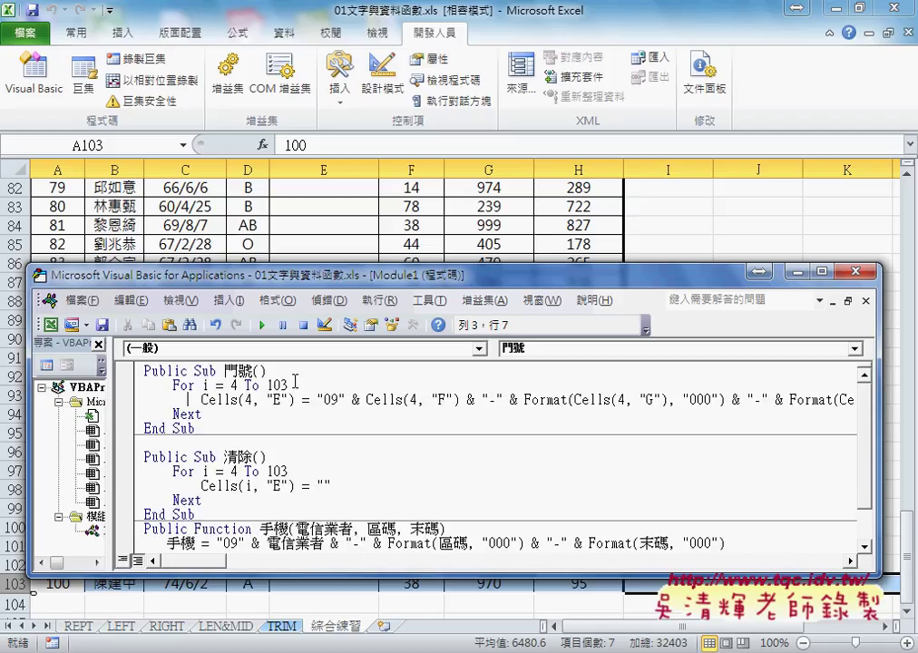
pyautogui.press('BackSpace')
pyautogui.press('BackSpace')
pyautogui.press('BackSpace')
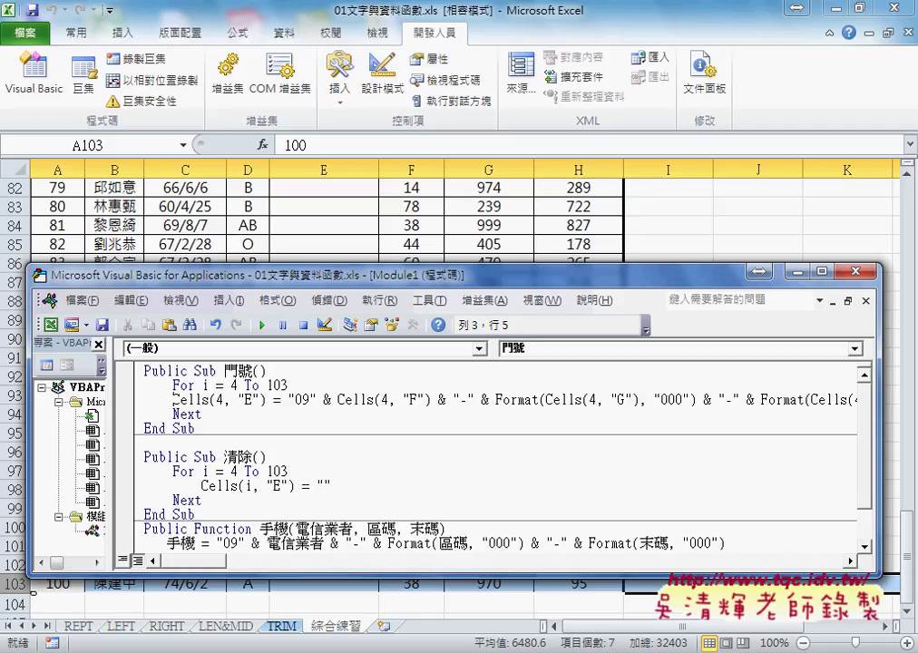
pyautogui.press('Tab')
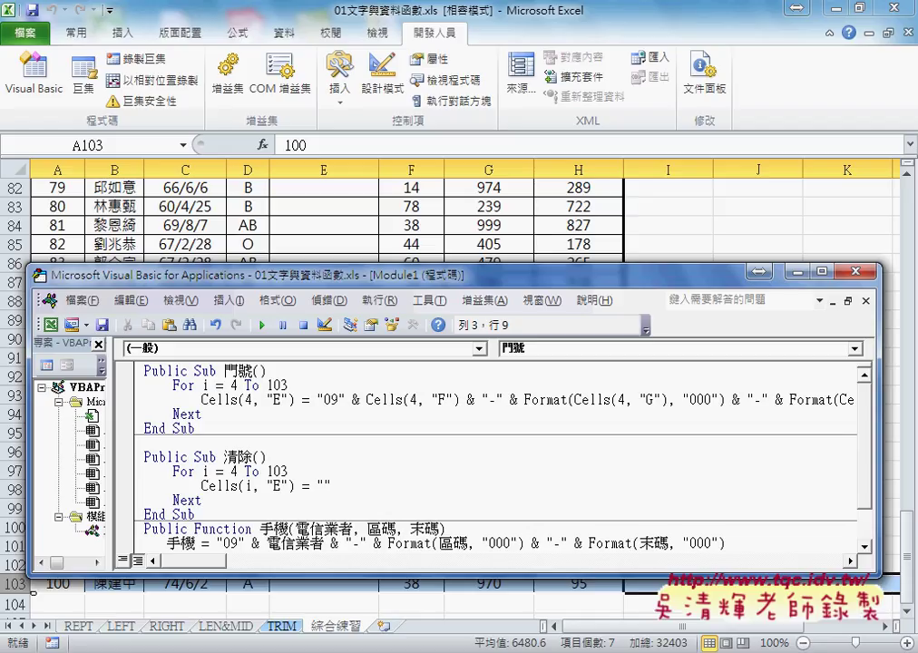
# Step: Replace the fixed row 4 with i in the Cells E and F references
pyautogui.click(179, 384)
pyautogui.click(184, 410)
pyautogui.click(208, 399)
pyautogui.click(254, 399)
pyautogui.moveTo(254, 399); pyautogui.dragTo(245, 399)
pyautogui.write('i')
pyautogui.moveTo(424, 399); pyautogui.dragTo(417, 399)
pyautogui.write('i')
# Step: Replace row 4 with i in the Cells G and H references as well
pyautogui.moveTo(626, 400); pyautogui.dragTo(619, 400)
pyautogui.write('i')
pyautogui.moveTo(222, 569); pyautogui.dragTo(238, 569)
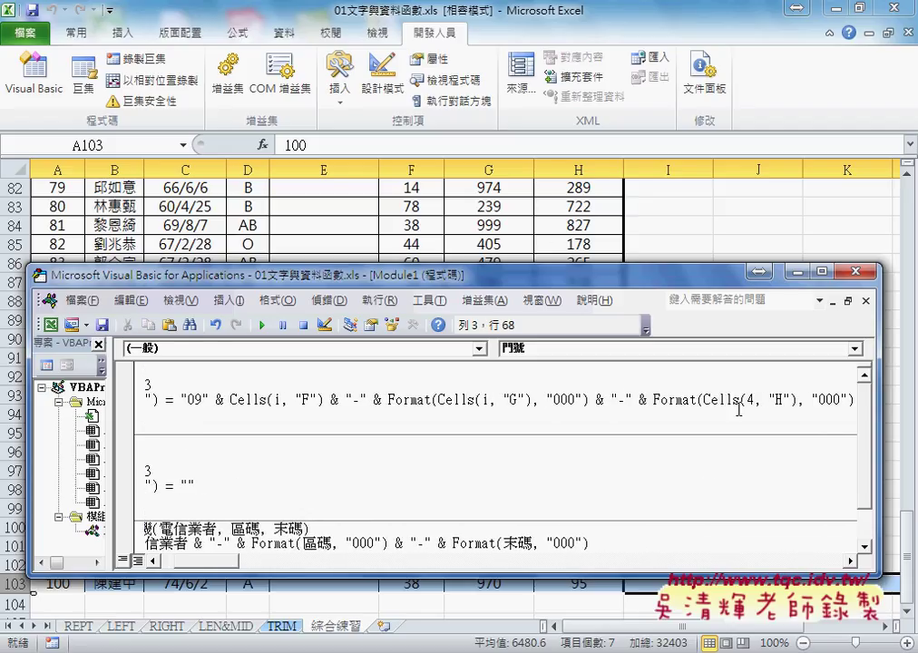
pyautogui.click(755, 399)
pyautogui.doubleClick(753, 399)
pyautogui.write('i')
pyautogui.hscroll(-5, 170, 454)
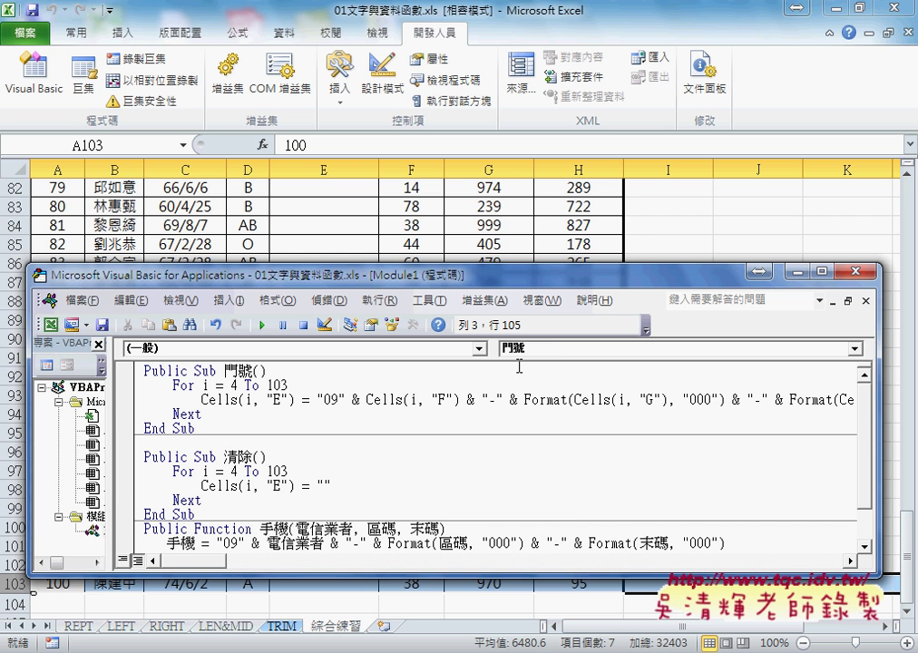
# Step: Bring the VBA editor back beside the sheet and highlight the loop's 4 To 103, Cells(i, "E") and "09" prefix
pyautogui.moveTo(907, 531); pyautogui.dragTo(910, 213)
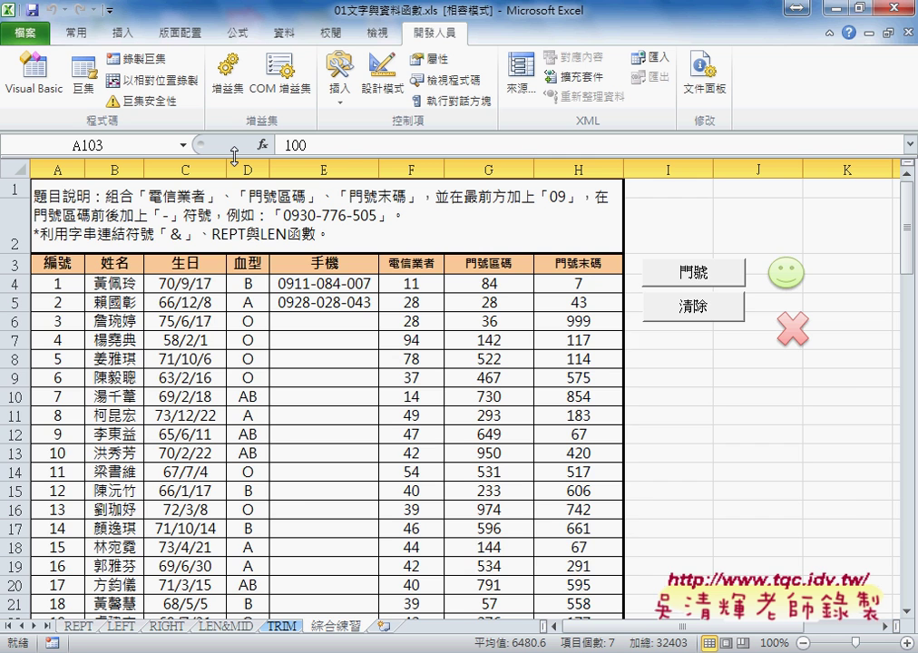
pyautogui.hotkey('alt', 'F11')
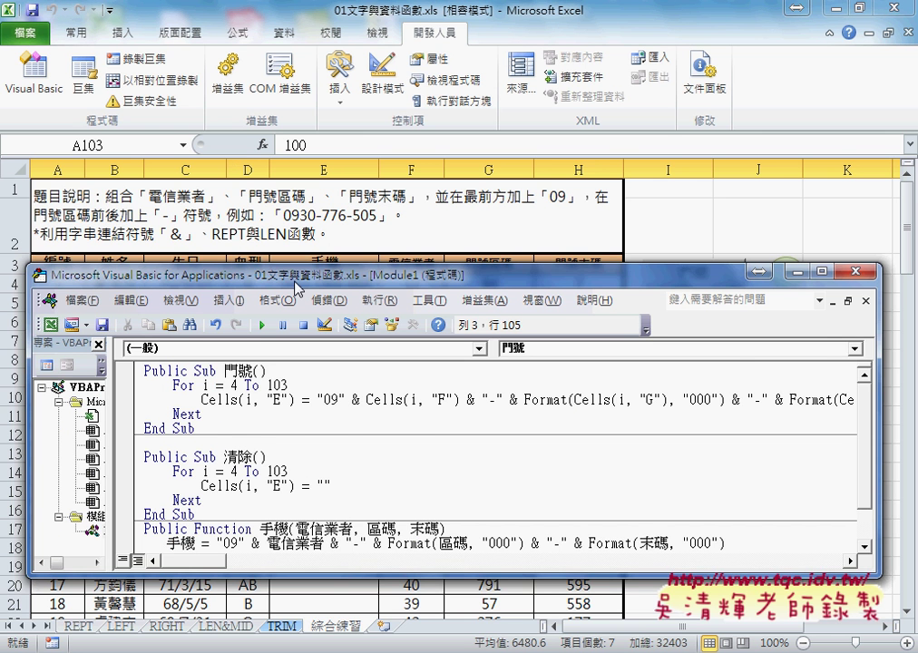
pyautogui.moveTo(298, 277)
pyautogui.mouseDown()
pyautogui.moveTo(513, 275)
pyautogui.moveTo(664, 252)
pyautogui.mouseUp()
pyautogui.moveTo(596, 356); pyautogui.dragTo(655, 355)
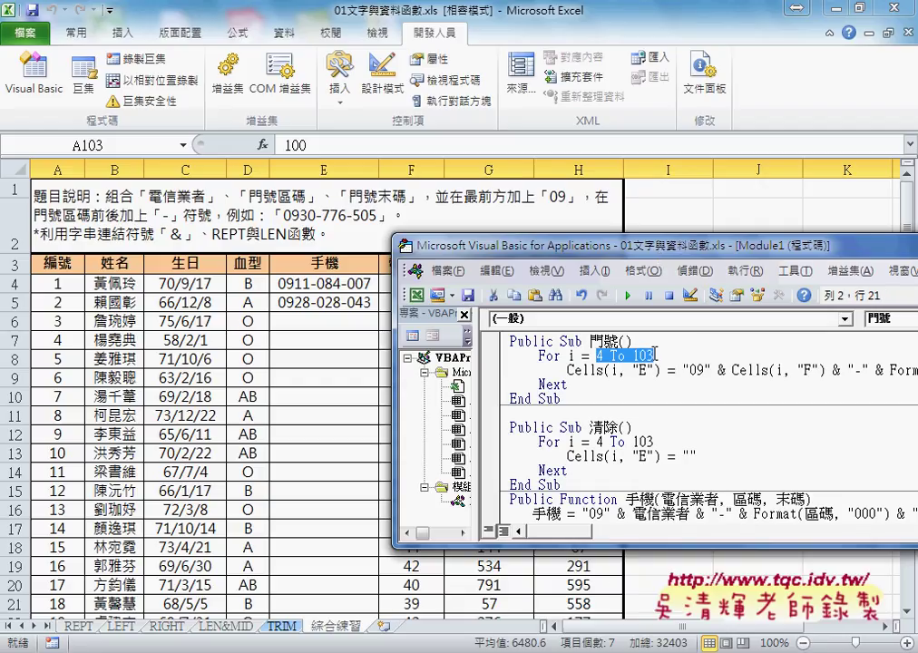
pyautogui.moveTo(660, 370); pyautogui.dragTo(568, 370)
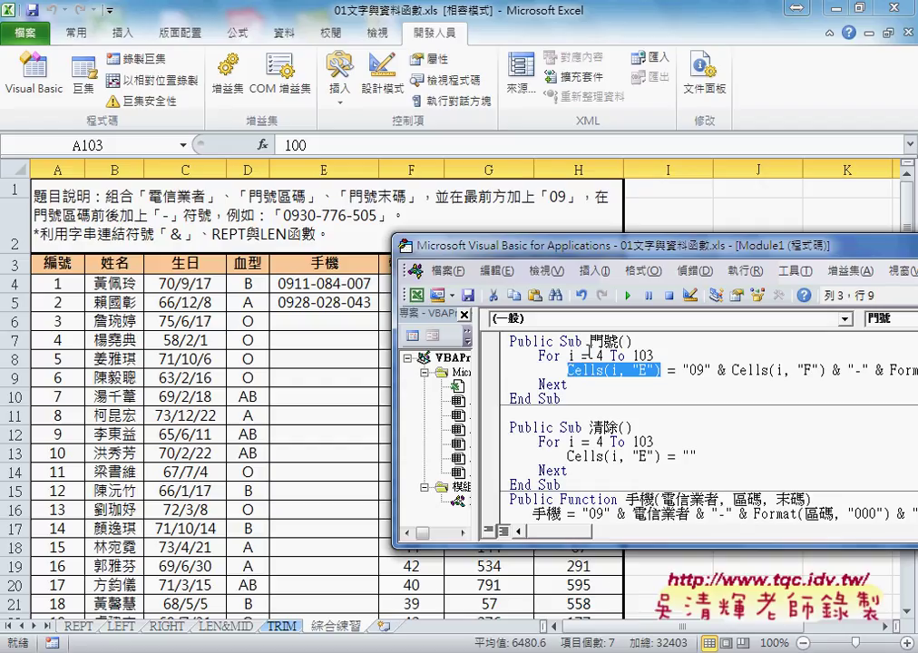
pyautogui.click(614, 370)
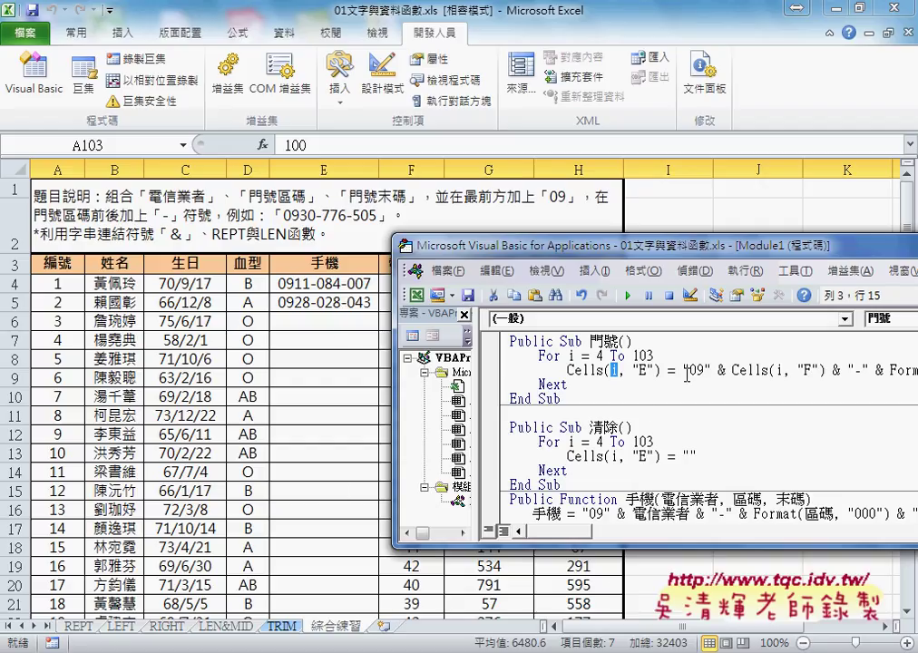
pyautogui.moveTo(683, 370); pyautogui.dragTo(733, 370)
pyautogui.click(751, 370)
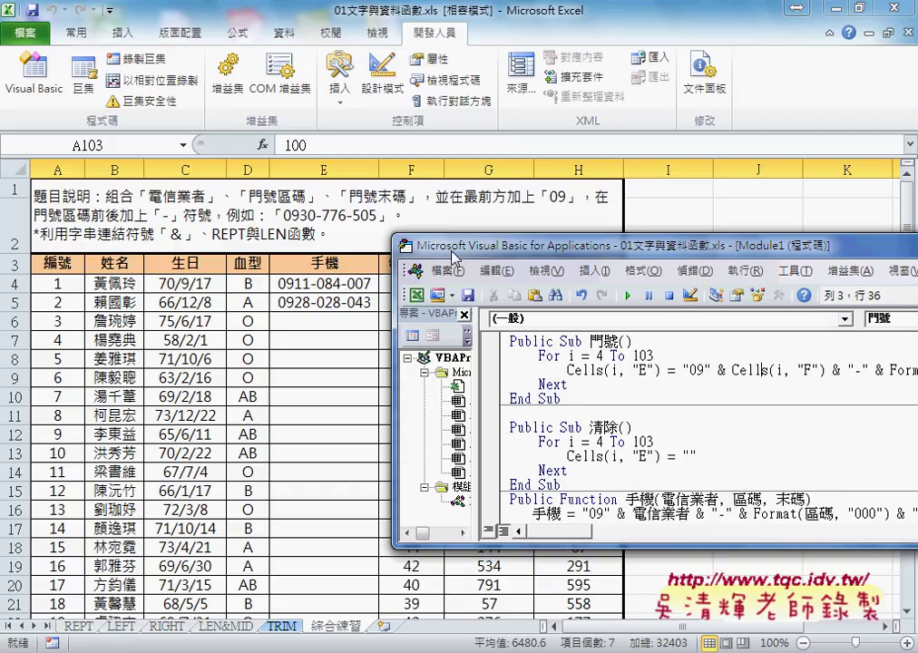
# Step: Reposition the code window to reveal the sheet headers and place the caret inside 門號
pyautogui.moveTo(451, 253); pyautogui.dragTo(435, 321)
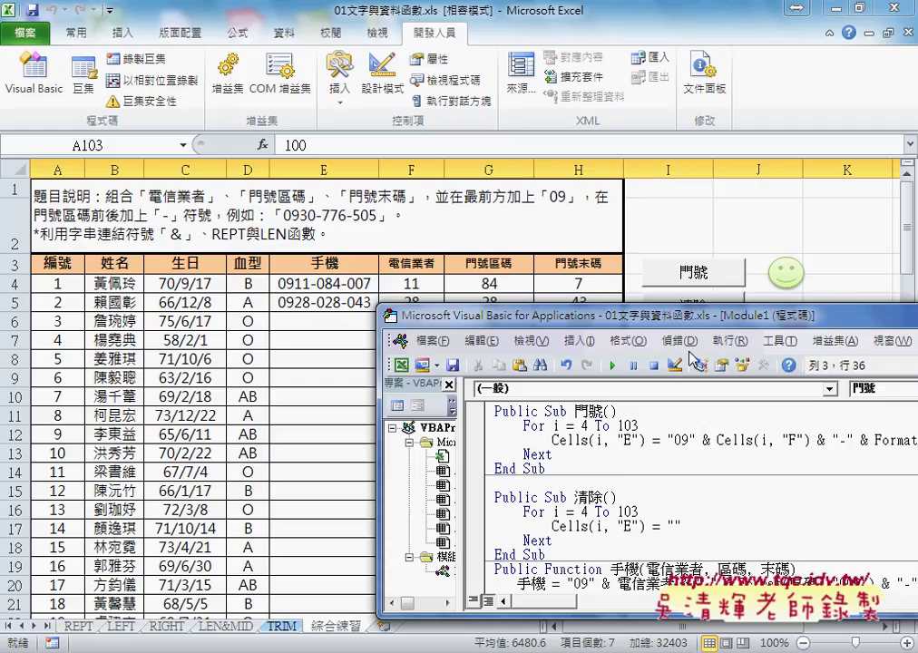
pyautogui.moveTo(804, 321)
pyautogui.mouseDown()
pyautogui.moveTo(768, 311)
pyautogui.moveTo(782, 186)
pyautogui.mouseUp()
pyautogui.press('Right')
pyautogui.press('Right')
pyautogui.press('Right')
pyautogui.hotkey('shift', 'Right')
pyautogui.hotkey('shift', 'Right')
pyautogui.hotkey('shift', 'Right')
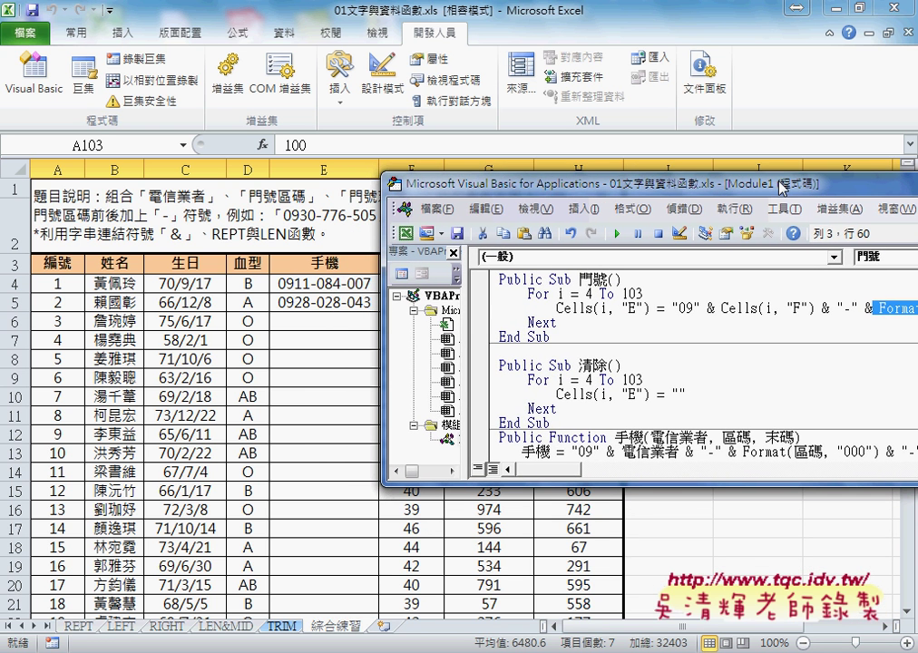
pyautogui.click(723, 311)
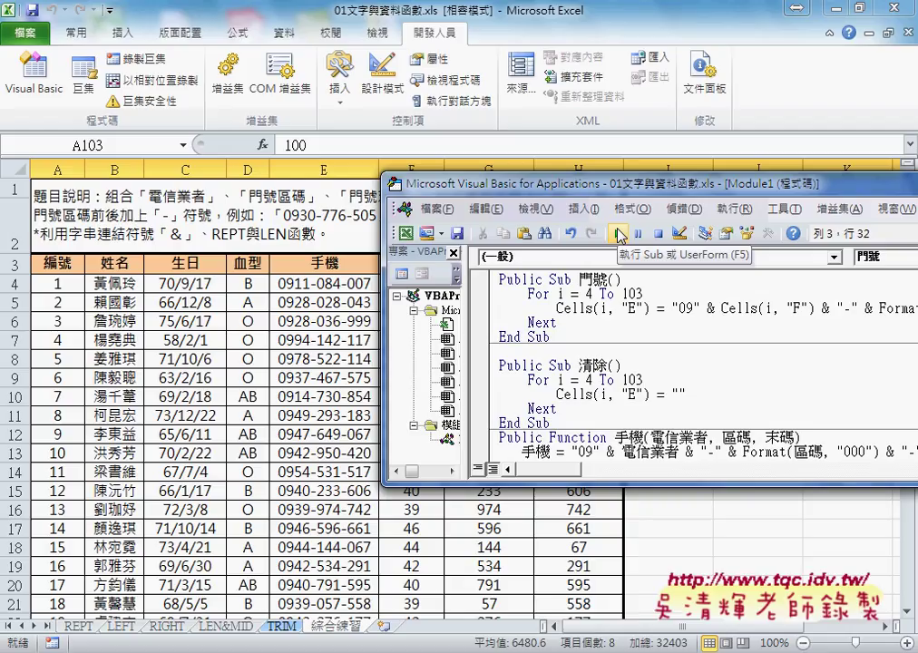
pyautogui.click(619, 236)
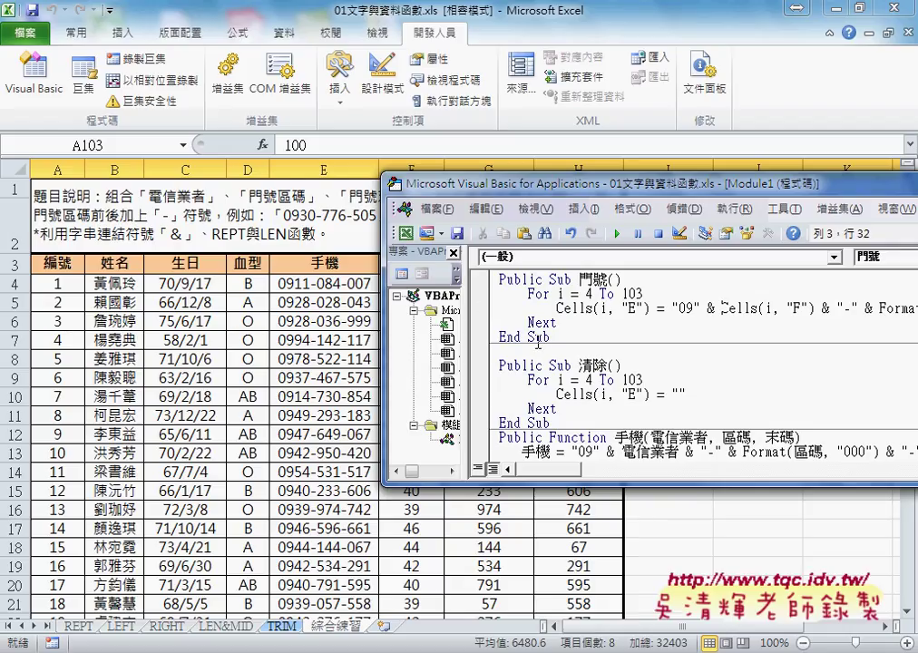
pyautogui.moveTo(487, 337); pyautogui.dragTo(487, 280)
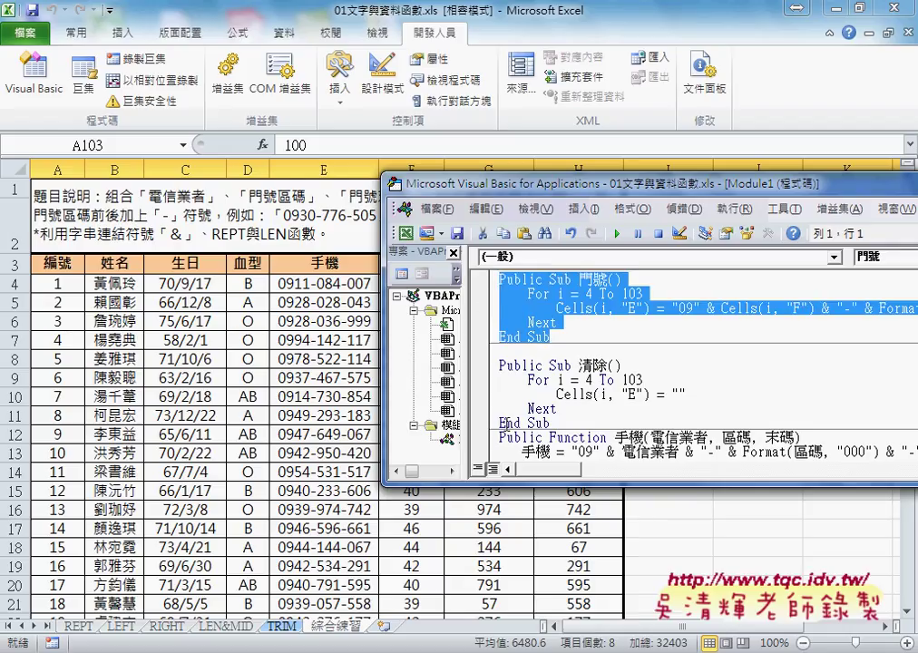
pyautogui.doubleClick(599, 365)
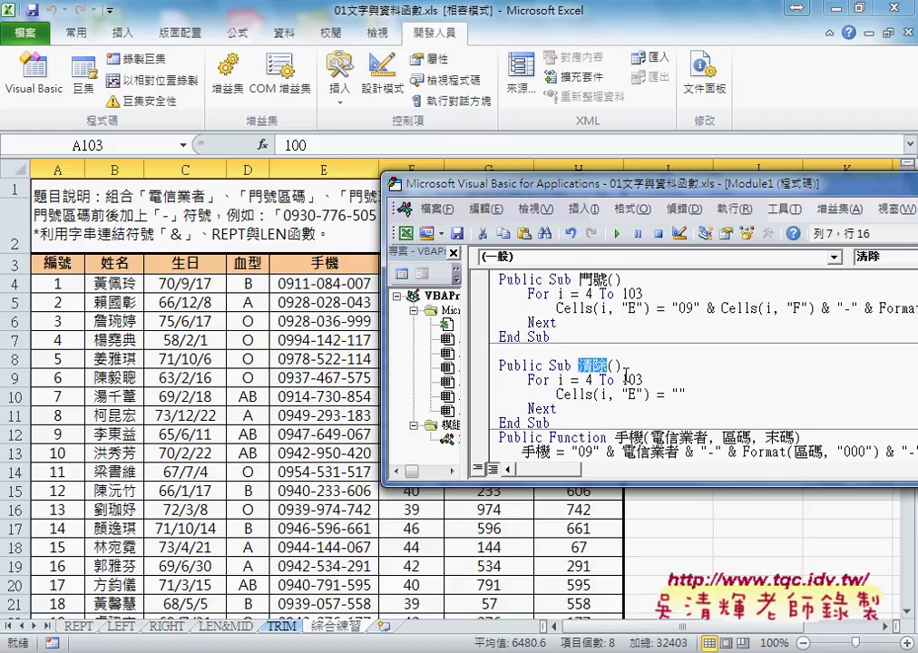
pyautogui.doubleClick(679, 394)
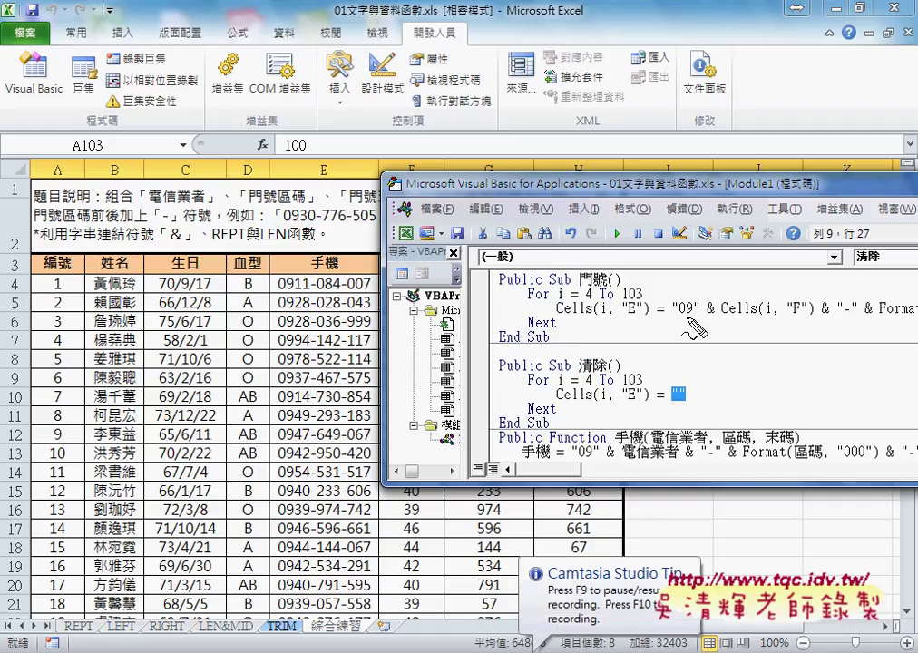
pyautogui.moveTo(687, 317)
pyautogui.mouseDown()
pyautogui.moveTo(736, 317)
pyautogui.moveTo(682, 383)
pyautogui.moveTo(682, 414)
pyautogui.mouseUp()
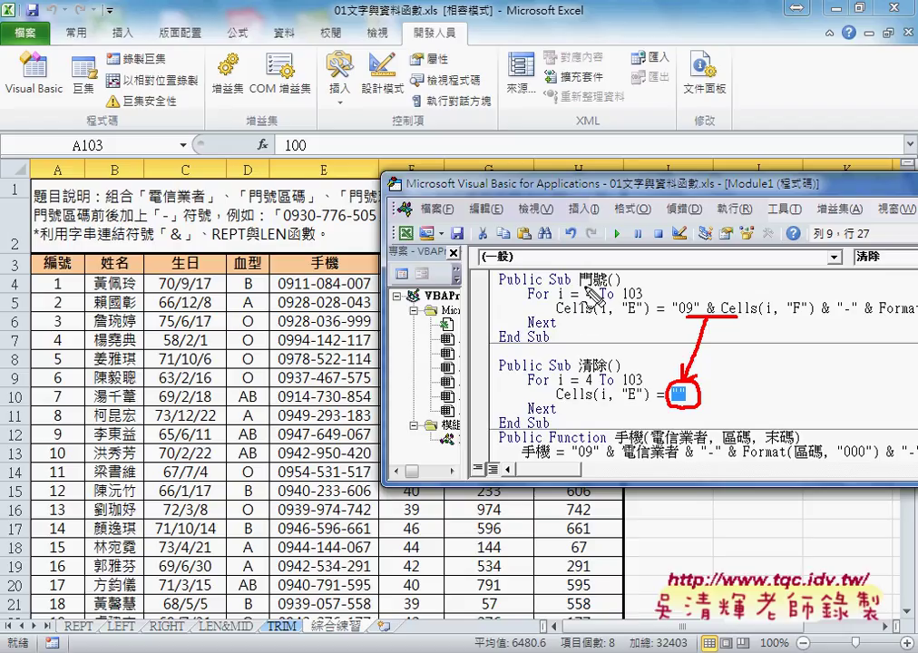
pyautogui.moveTo(580, 289); pyautogui.dragTo(595, 289)
pyautogui.moveTo(578, 372); pyautogui.dragTo(592, 373)
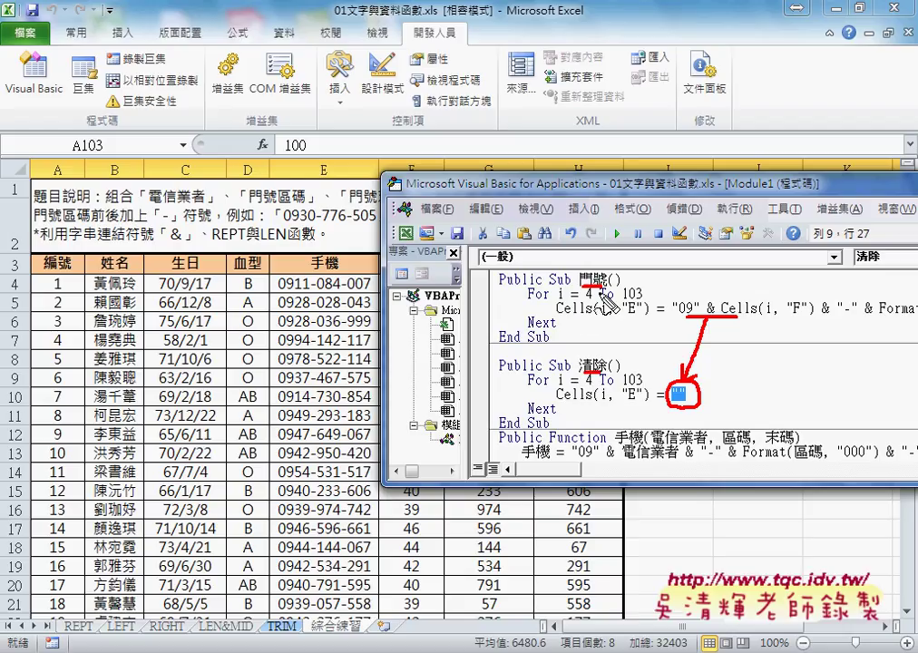
pyautogui.moveTo(596, 305)
pyautogui.mouseDown()
pyautogui.moveTo(591, 359)
pyautogui.moveTo(603, 346)
pyautogui.mouseUp()
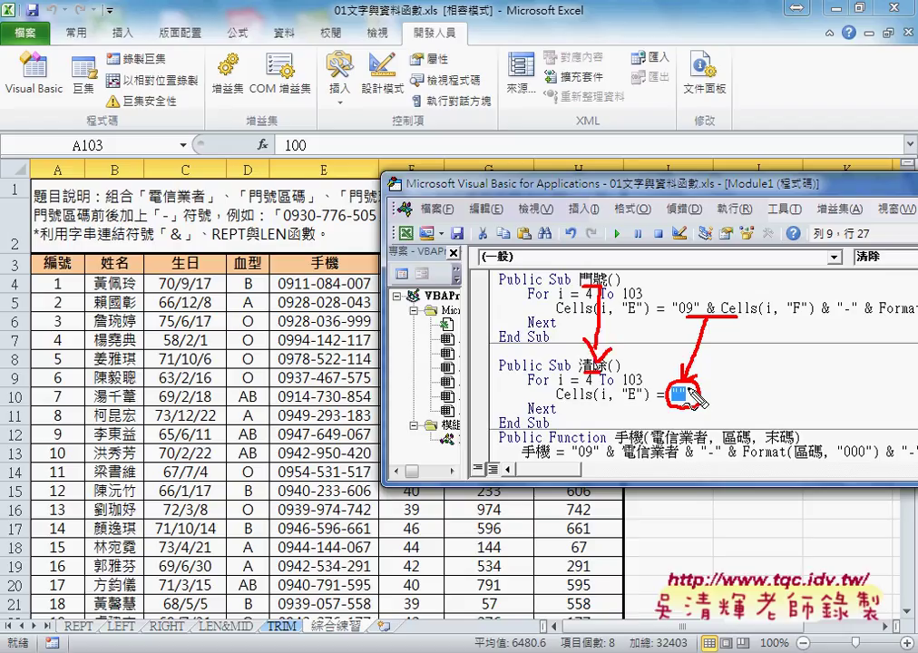
pyautogui.press('Escape')
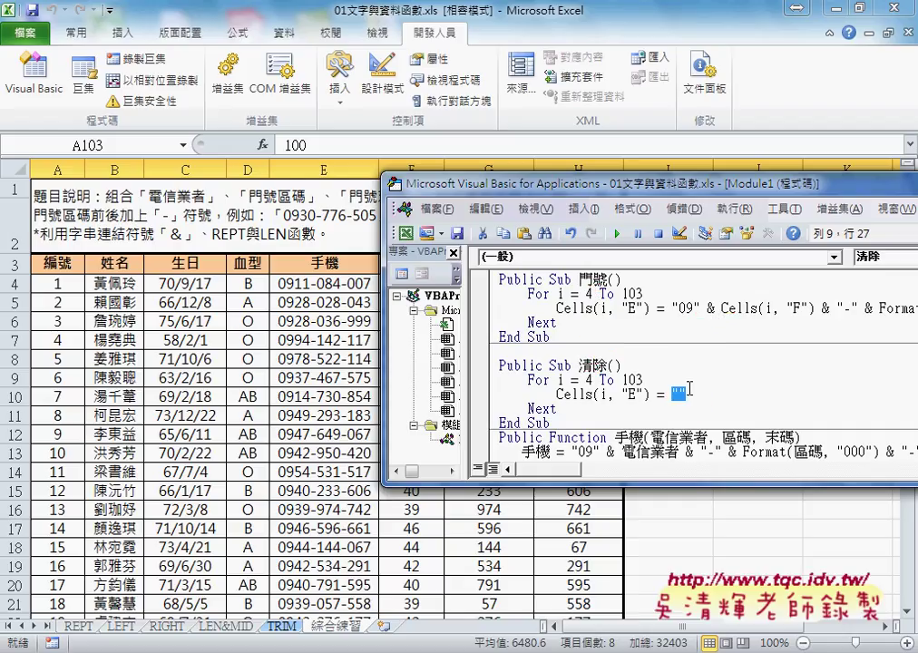
pyautogui.click(605, 394)
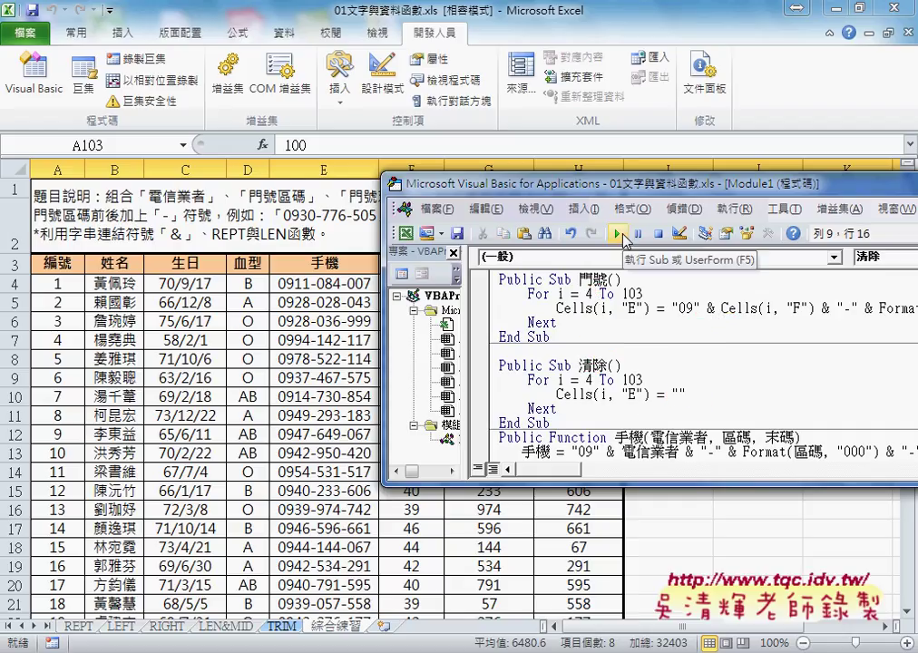
# Step: Run 清除 to empty column E, then rerun 門號 to refill the 09-prefixed phone numbers
pyautogui.click(624, 237)
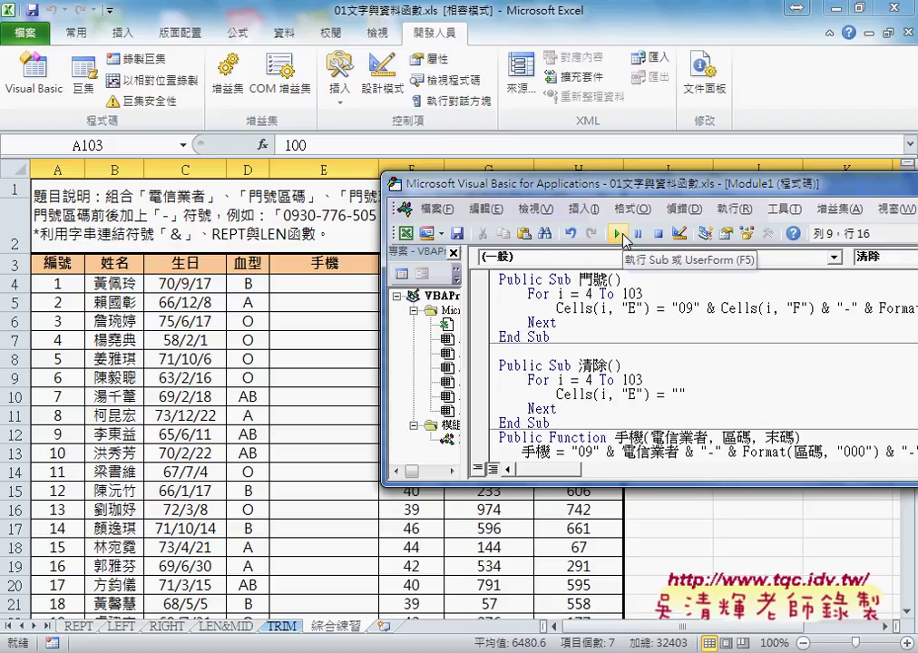
pyautogui.click(613, 308)
pyautogui.click(617, 234)
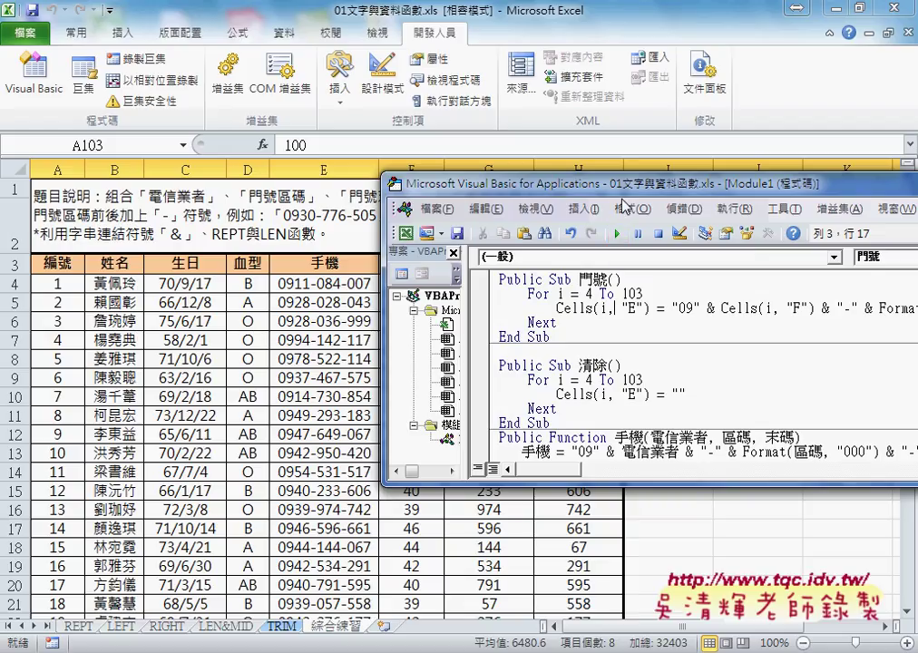
# Step: Maximize the VBA editor and select the For…Next lines of 門號
pyautogui.doubleClick(490, 184)
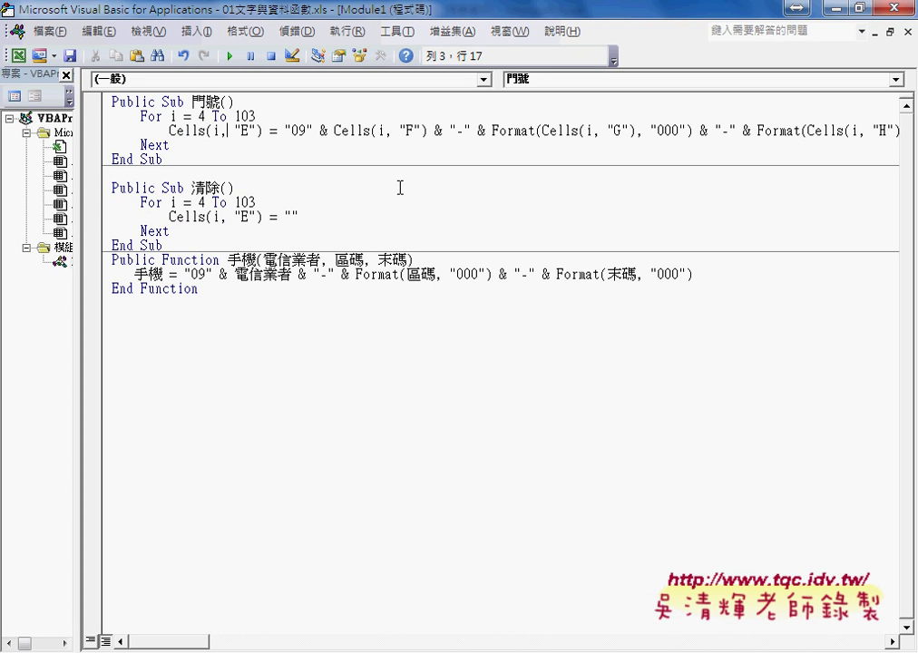
pyautogui.moveTo(170, 145); pyautogui.dragTo(114, 116)
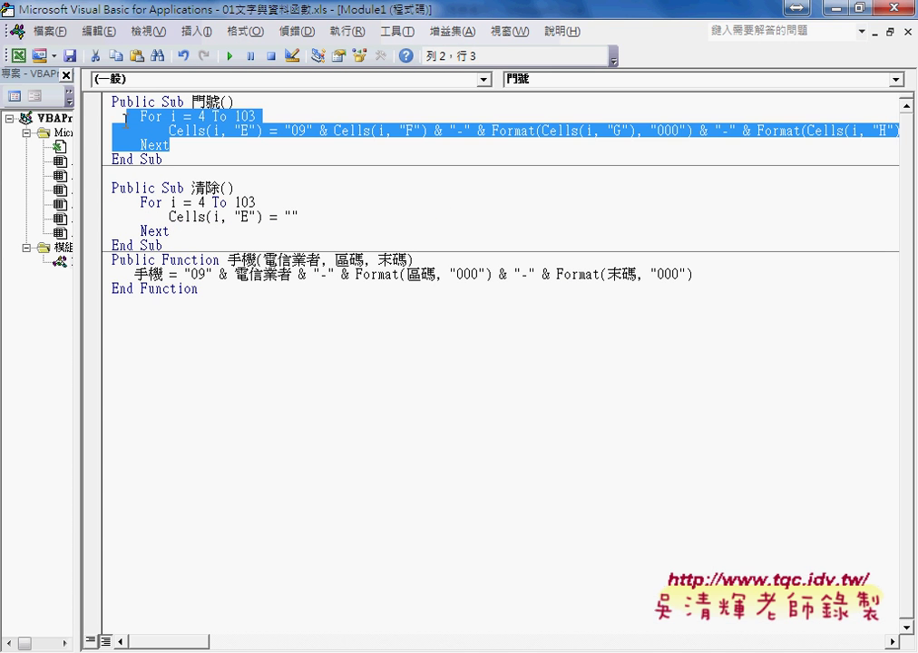